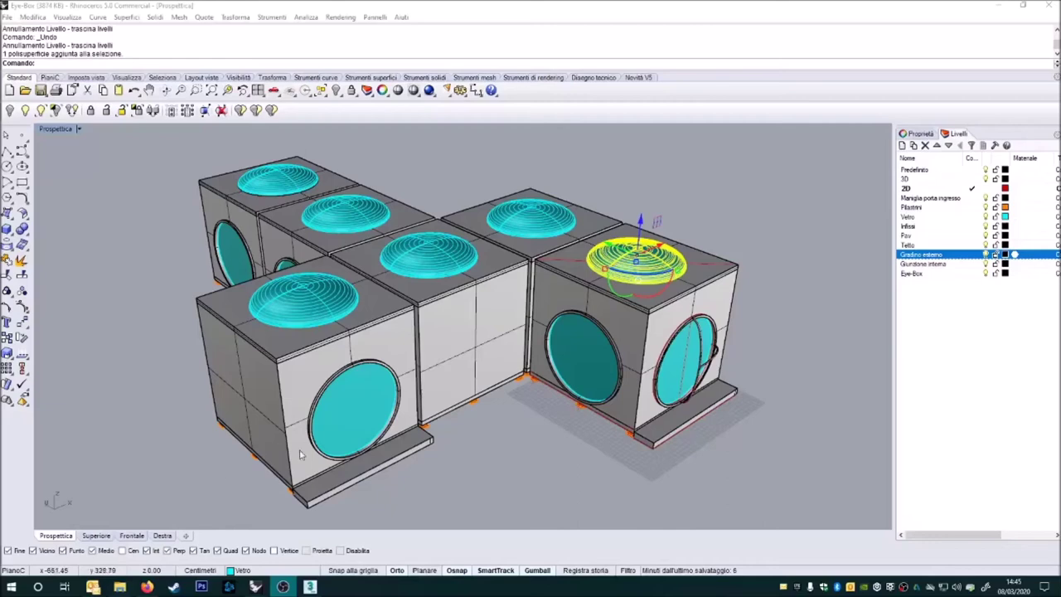
- Clear the dome selection and step through the layers from Pilastri down to Eye-Box
left_click(512, 403)
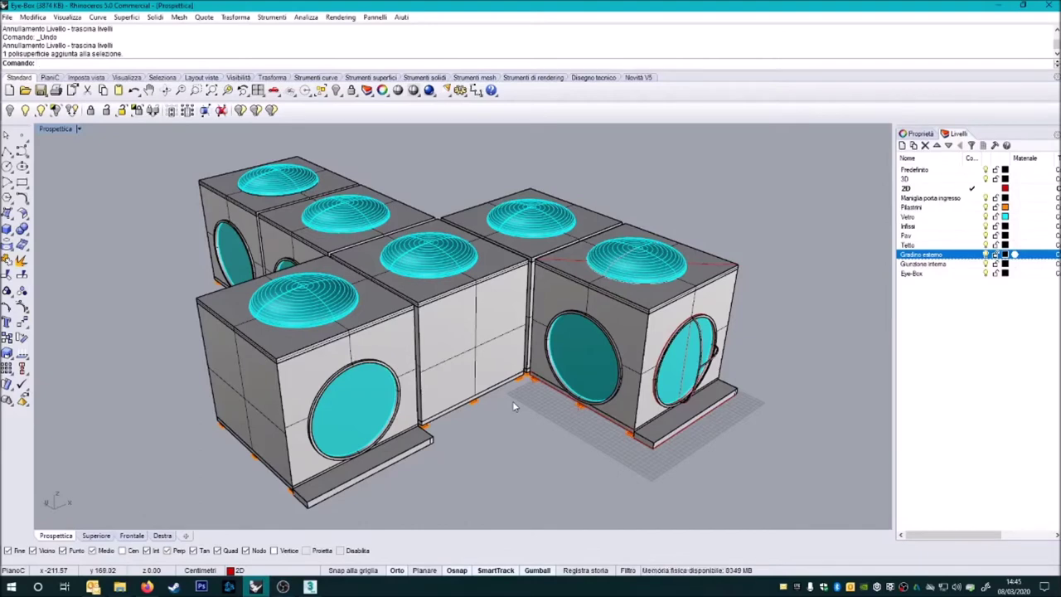
scroll(500, 383, "down", 3)
scroll(500, 383, "up", 1)
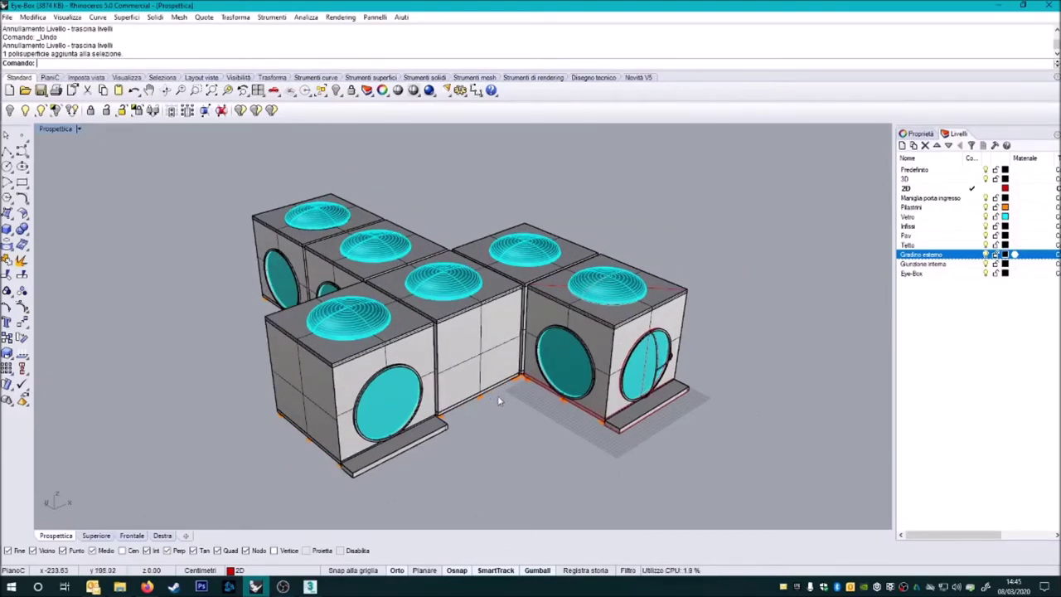
left_click(923, 209)
left_click(923, 218)
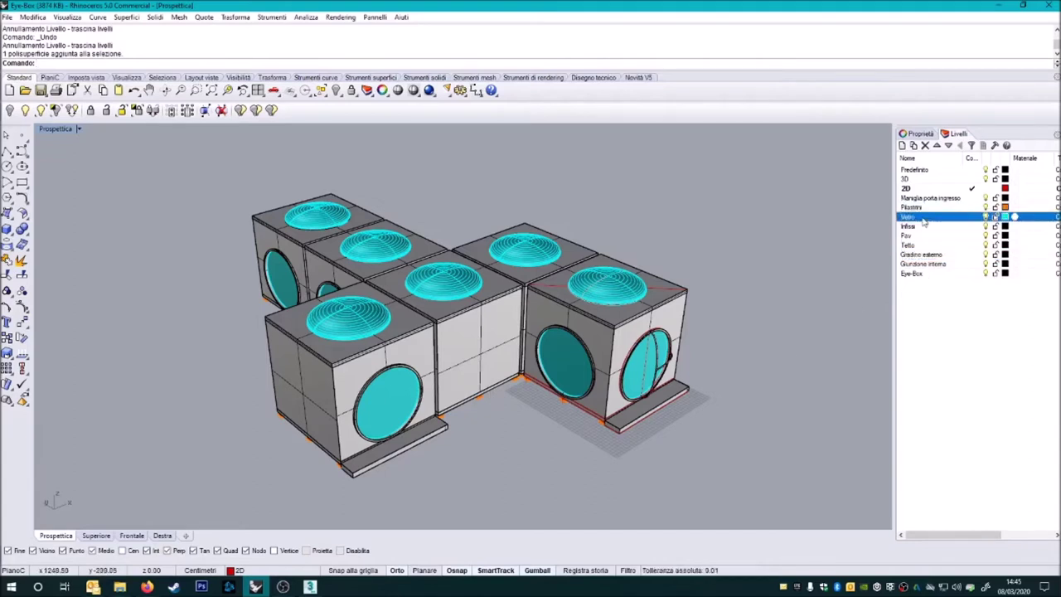
left_click(918, 229)
left_click(915, 238)
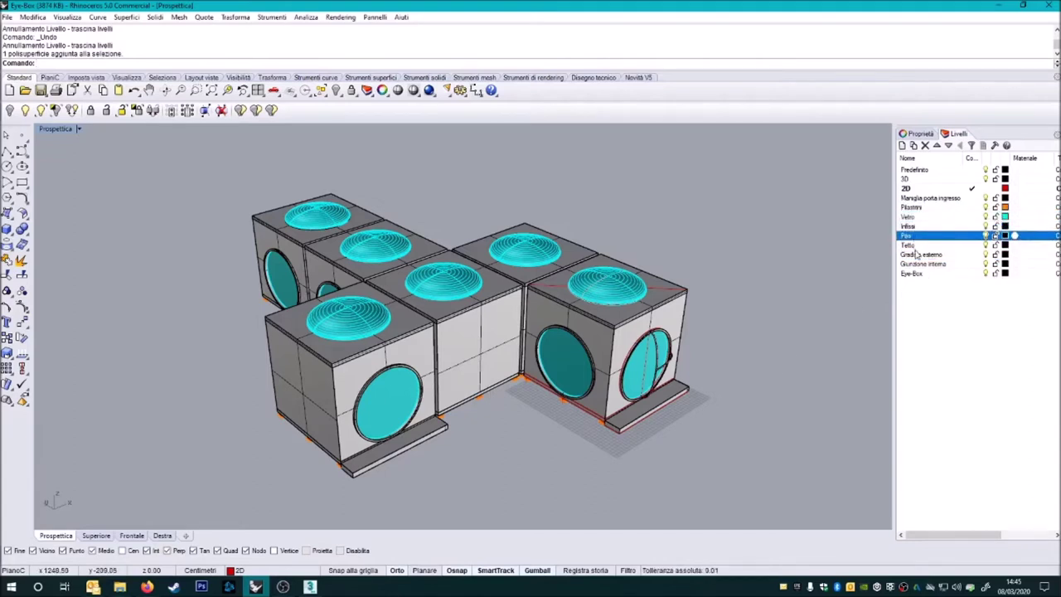
left_click(916, 246)
left_click(918, 254)
left_click(918, 264)
left_click(916, 273)
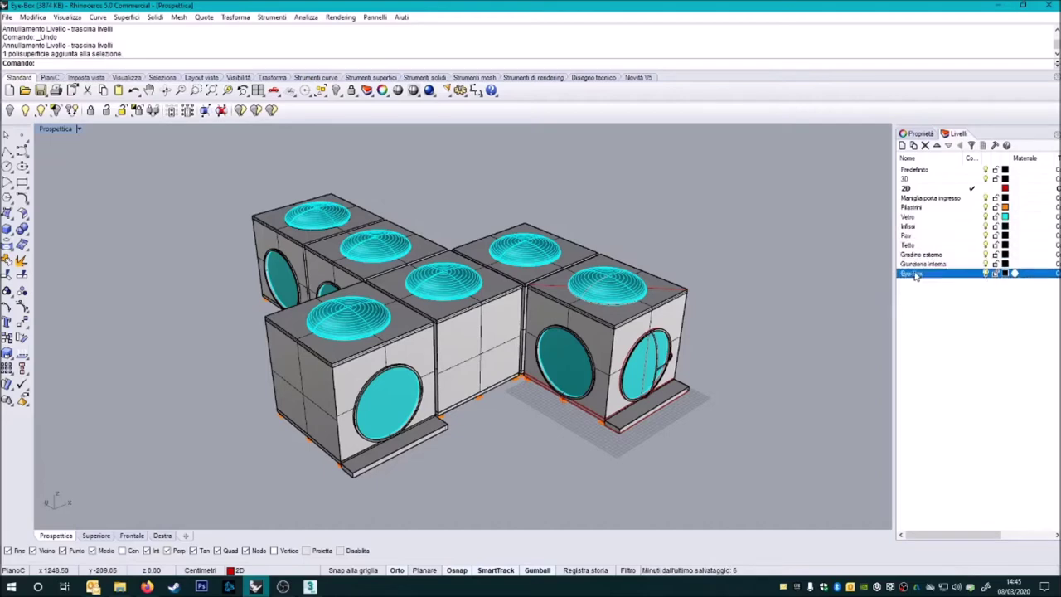
- Orbit and zoom out, then window-select the entire Eye-Box model in Perspective
right_click_drag(520, 388, 439, 407)
scroll(471, 403, "down", 5)
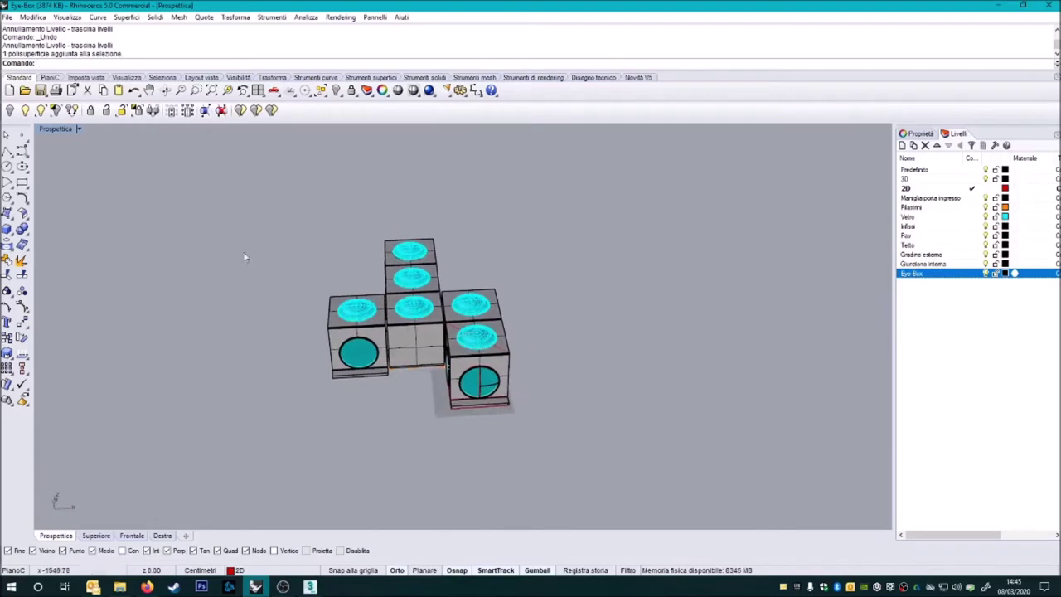
left_click_drag(292, 404, 268, 425)
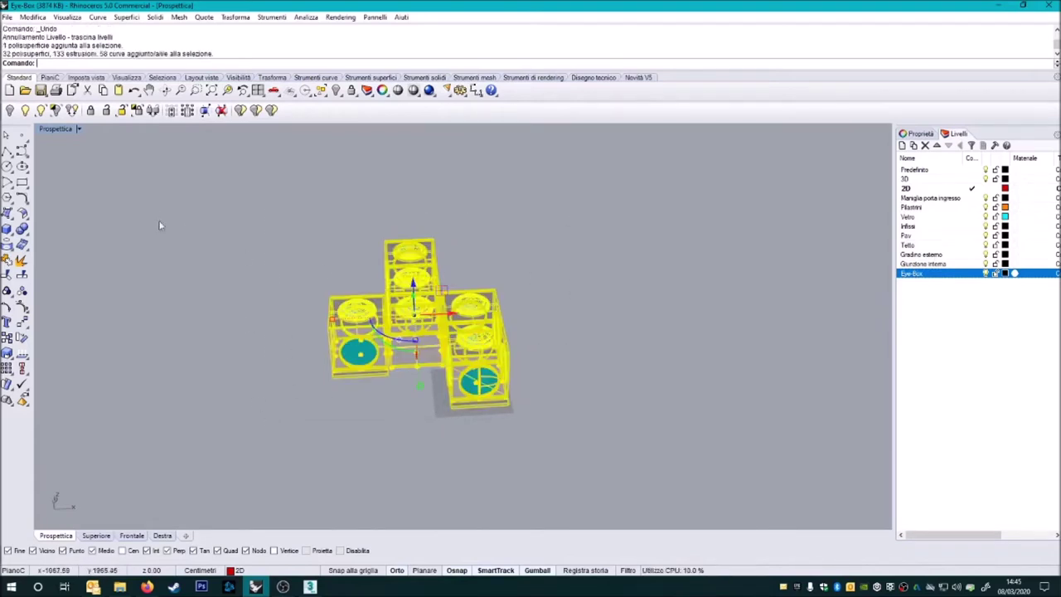
- Dismiss the file menu and reselect the whole model with Ctrl+A
left_click(7, 17)
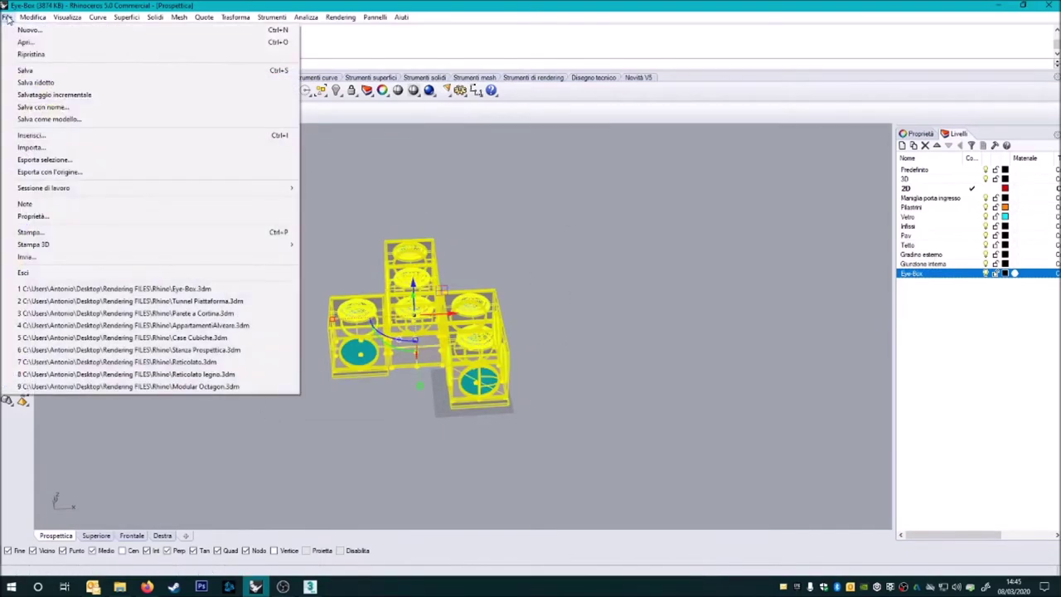
key("Escape")
key("Escape")
key("ctrl+a")
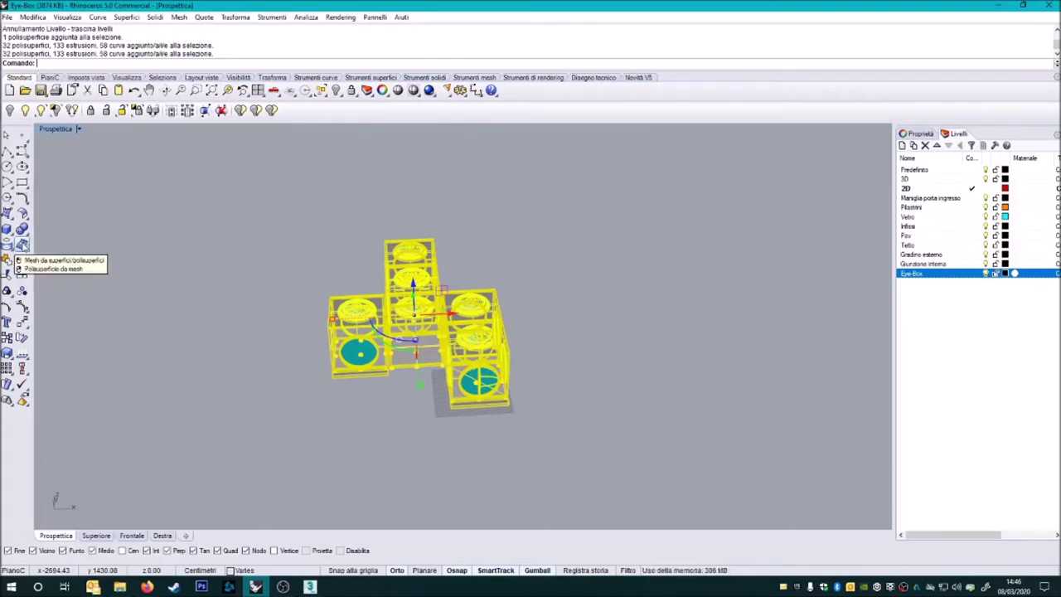
- Mesh the model with the polygon density slider at medium, previewing before confirming
left_click(21, 245)
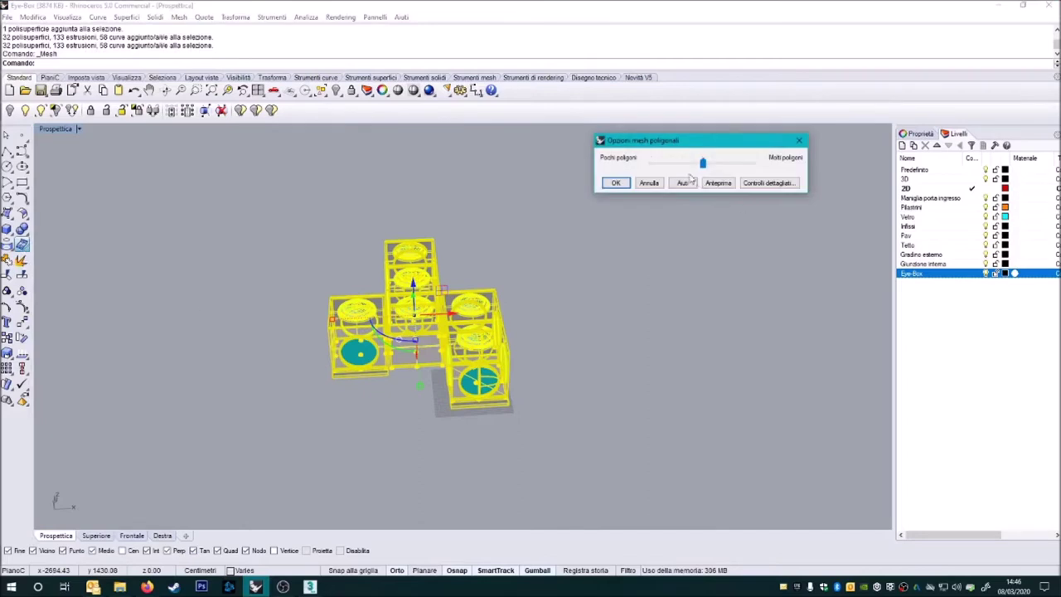
left_click_drag(646, 146, 635, 210)
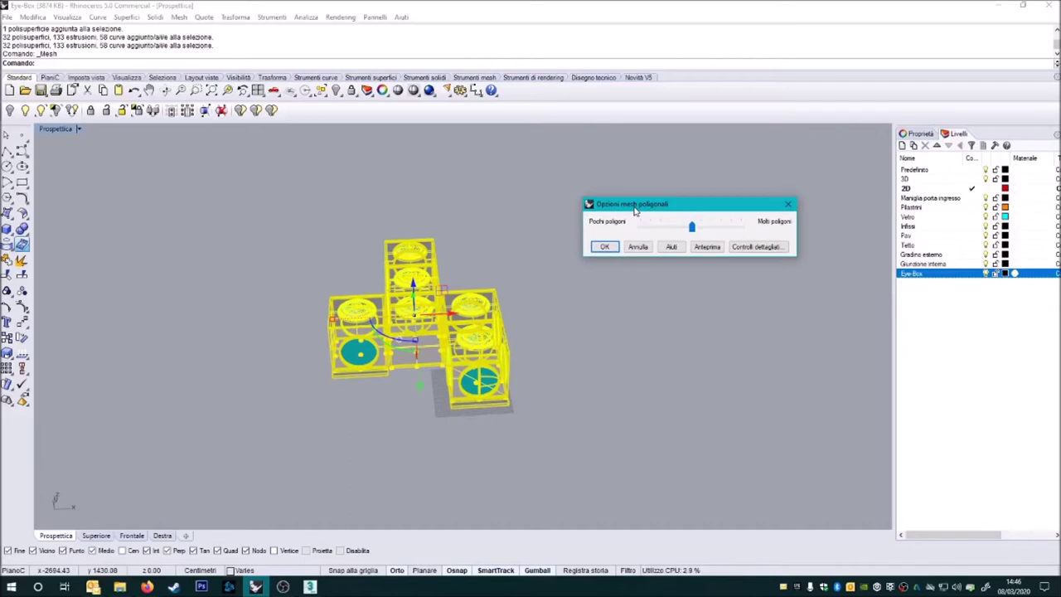
left_click_drag(635, 210, 653, 202)
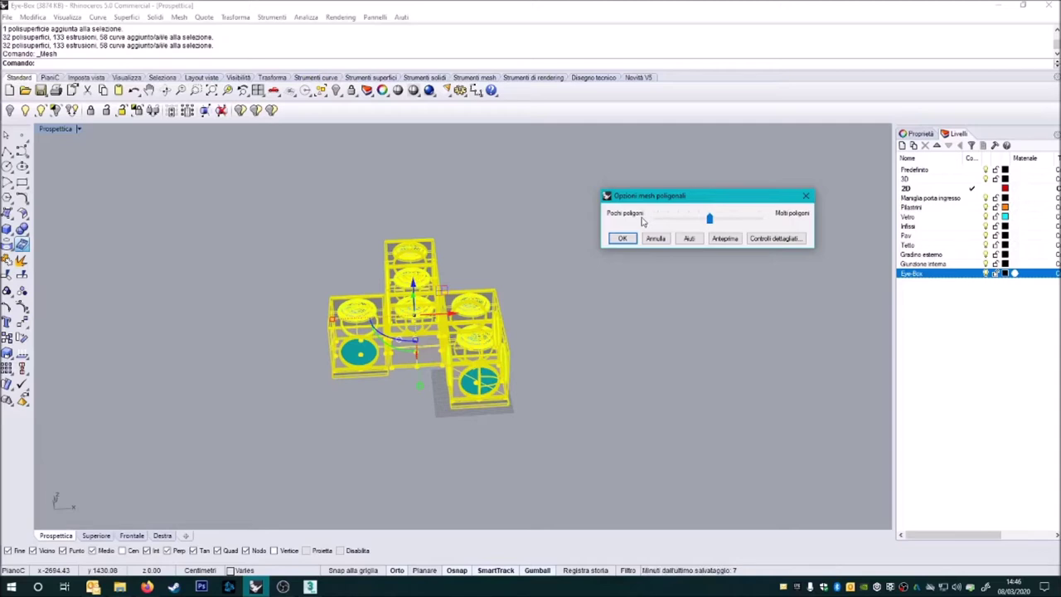
left_click_drag(710, 219, 657, 219)
left_click_drag(658, 219, 759, 219)
left_click_drag(758, 219, 710, 220)
left_click(723, 238)
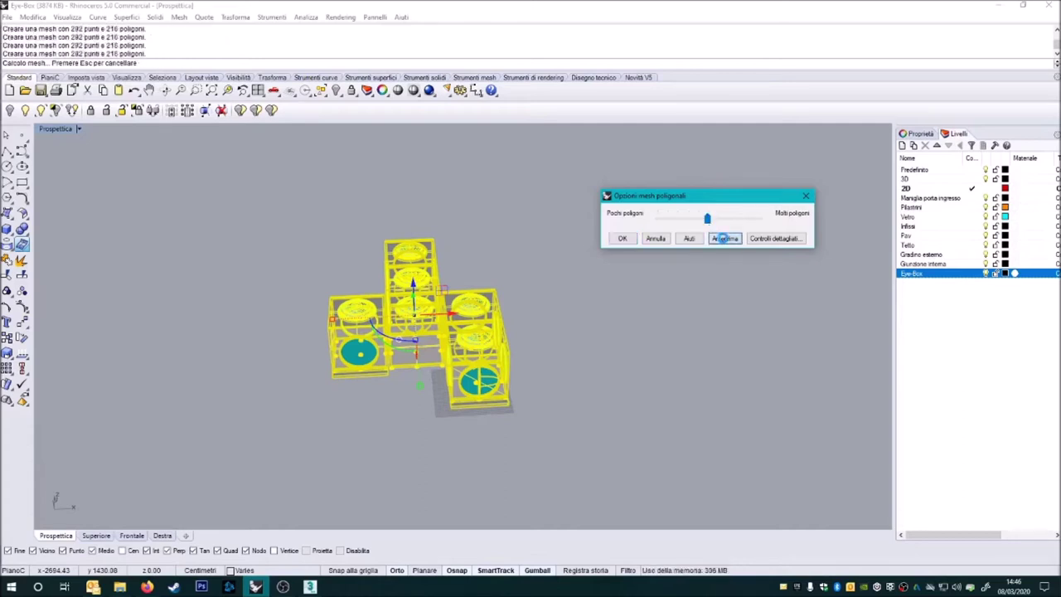
left_click(622, 239)
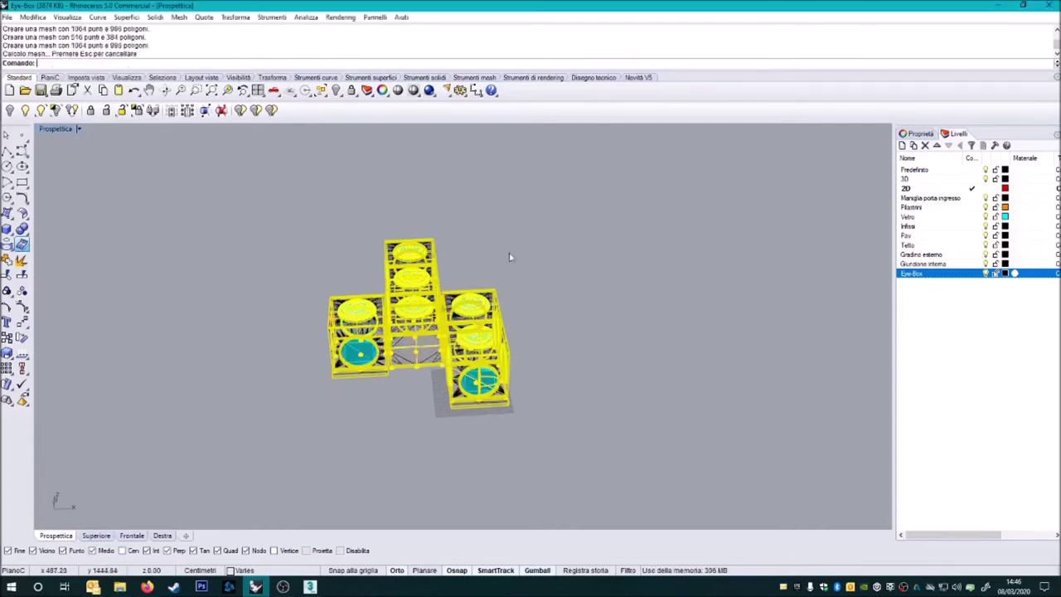
right_click_drag(472, 280, 402, 326)
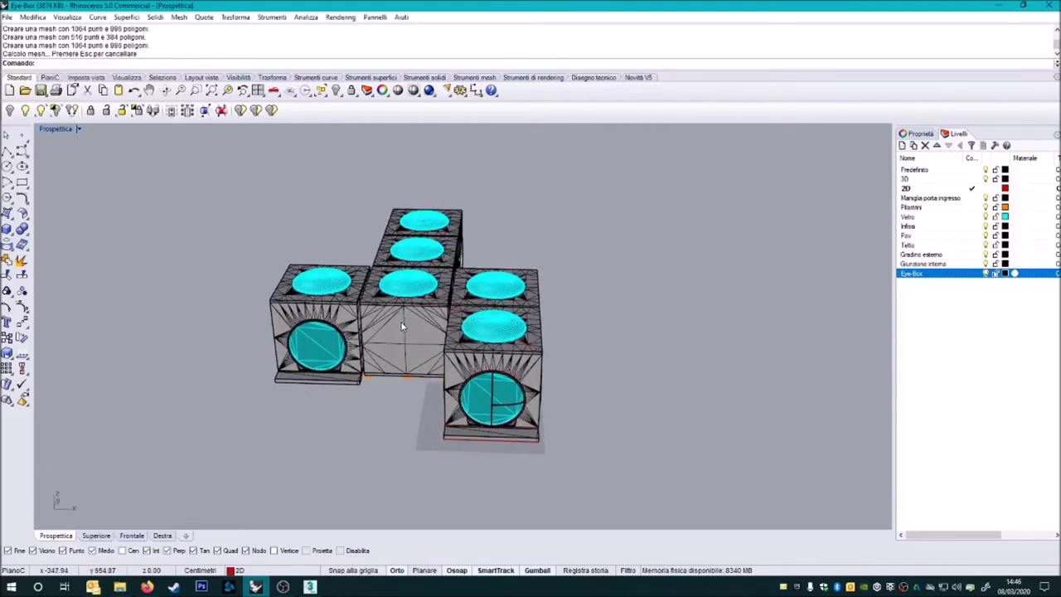
- Cancel the stray cube pick with Nessuno and select all meshes via Seleziona mesh
left_click(418, 335)
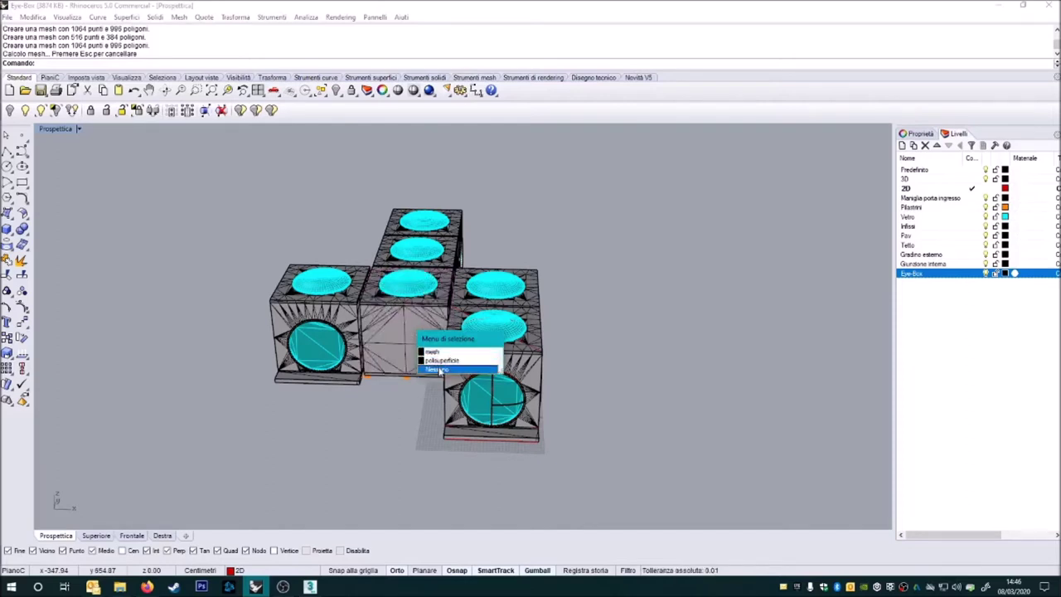
left_click(439, 370)
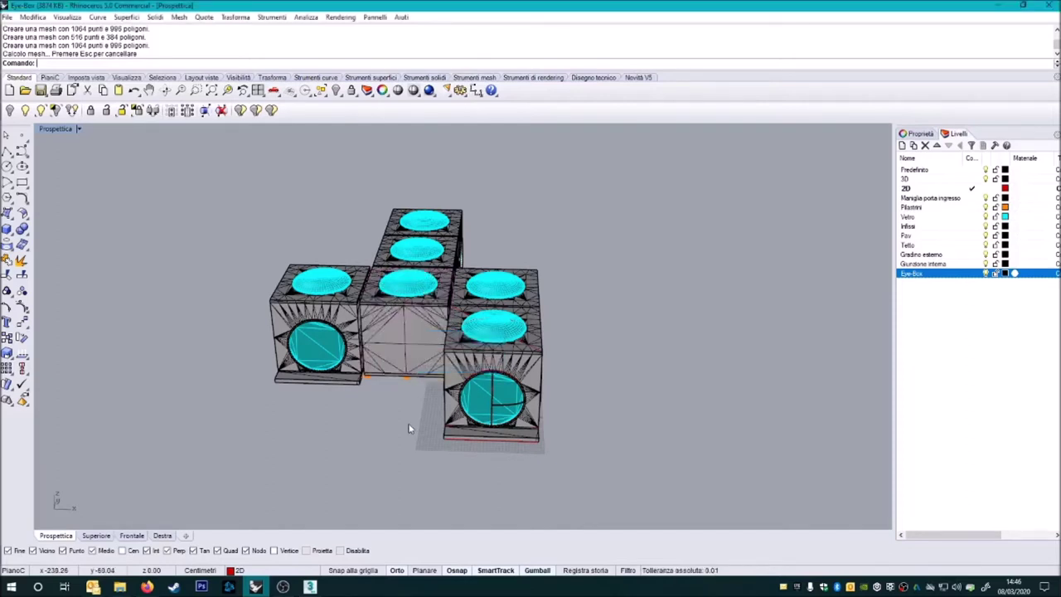
left_click(324, 95)
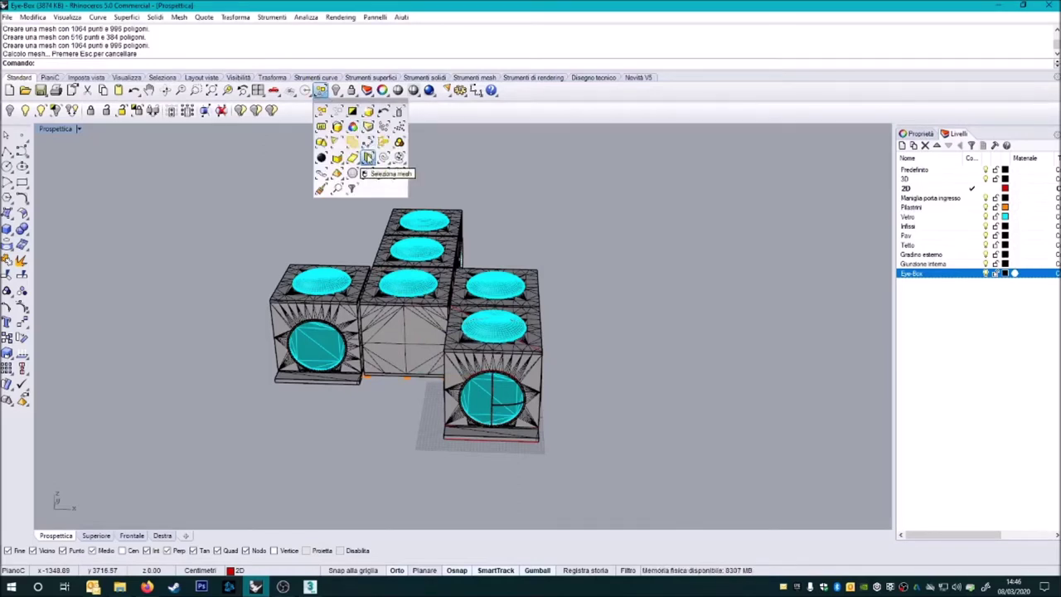
left_click(368, 158)
right_click_drag(319, 328, 332, 299)
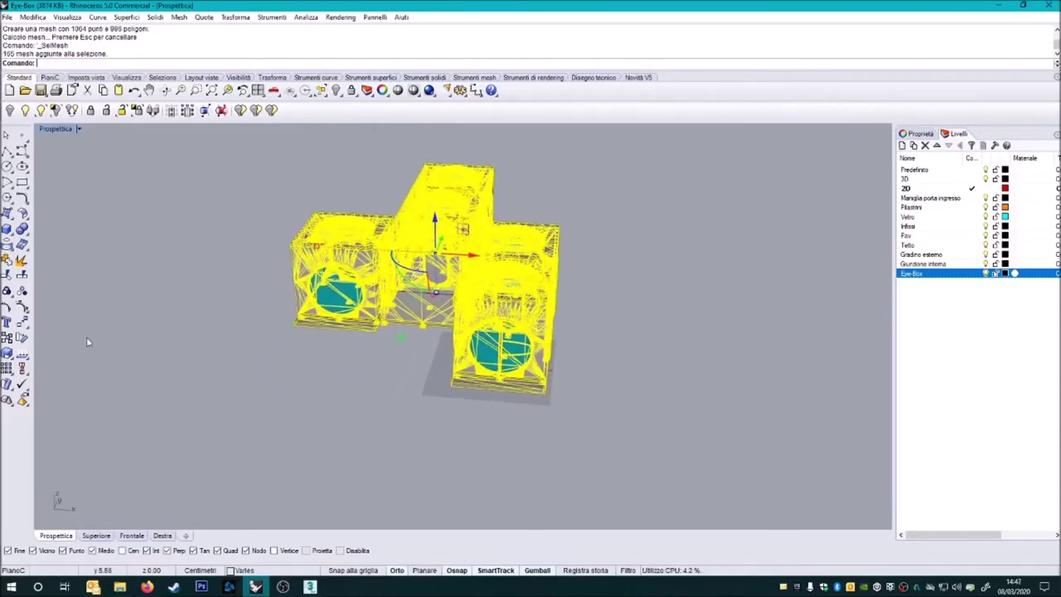
left_click(23, 323)
- Move the selected meshes 1000 units aside from the original surface model
left_click(473, 418)
type("1")
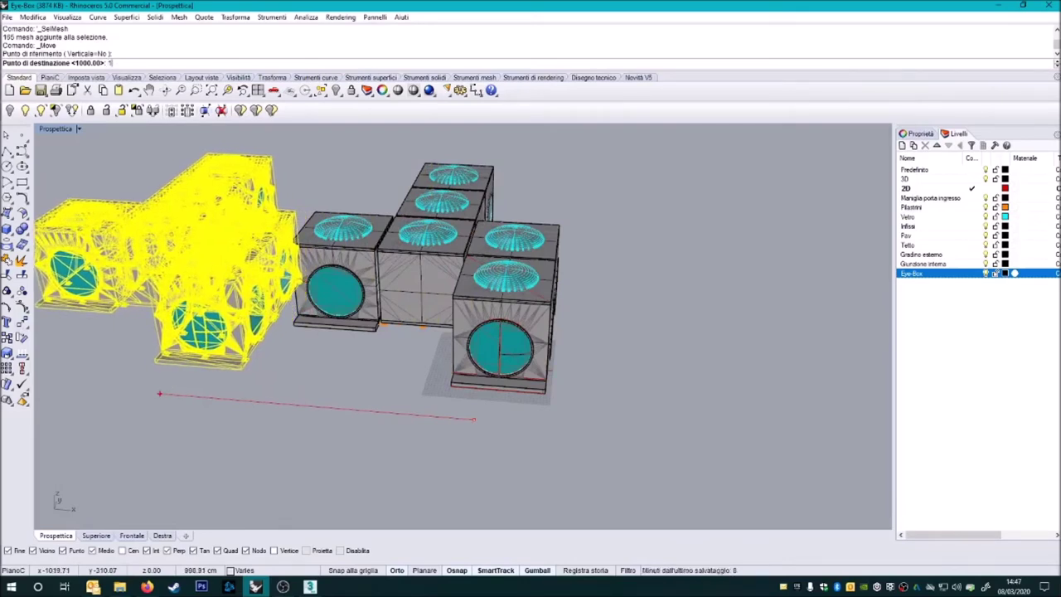
type("000")
key("Return")
left_click(142, 391)
right_click_drag(143, 392, 307, 446, "shift")
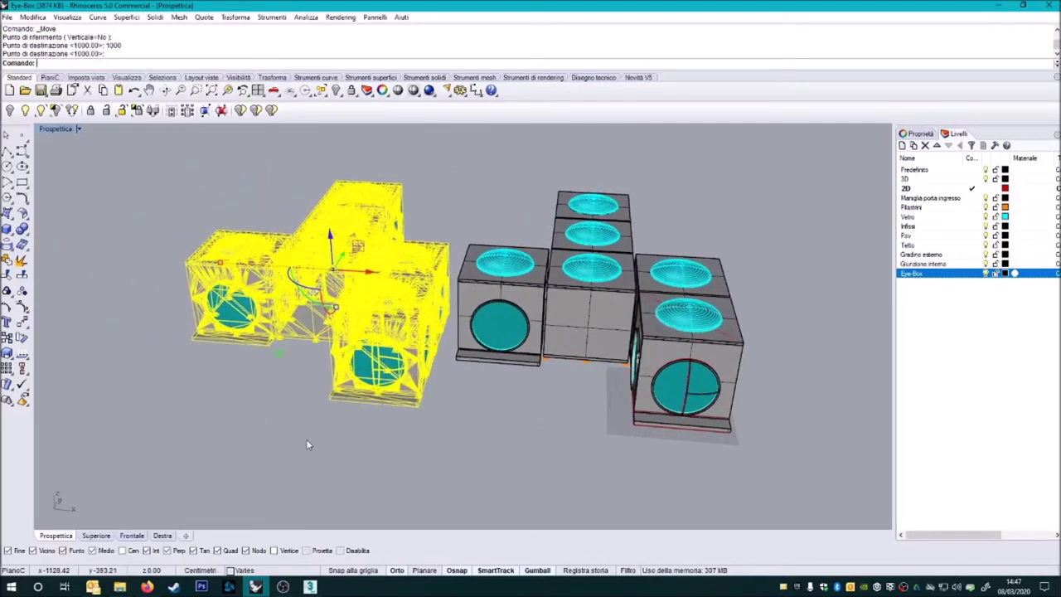
- Zoom in and inspect the boxes, ending with the left-middle mesh box selected
left_click(306, 446)
scroll(281, 306, "up", 3)
scroll(296, 321, "up", 3)
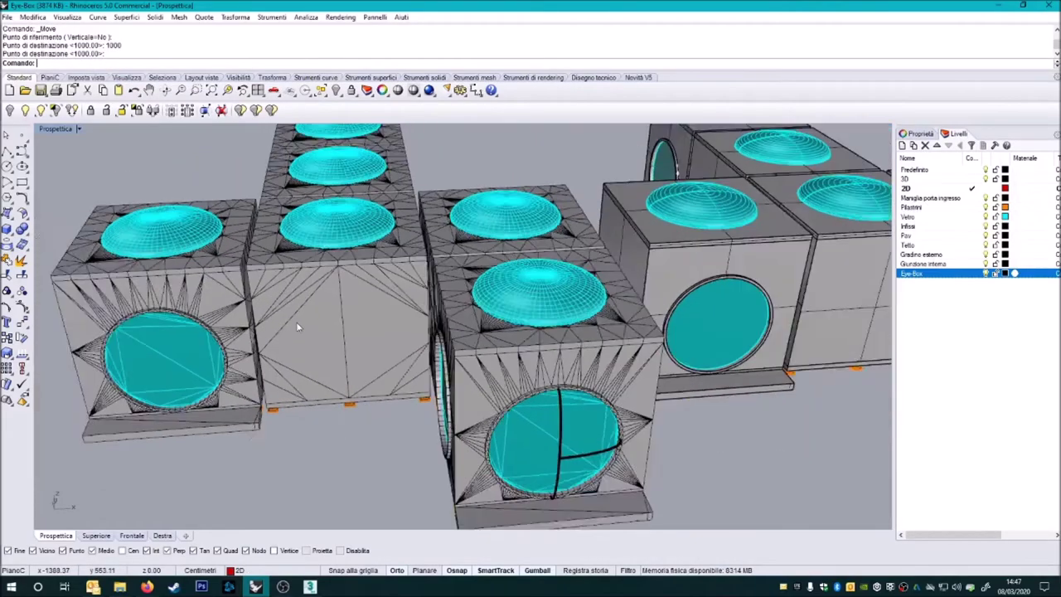
scroll(296, 322, "down", 5)
left_click(297, 322)
left_click(306, 406)
scroll(307, 406, "up", 2)
scroll(315, 320, "up", 2)
left_click(315, 320)
left_click(315, 379)
scroll(323, 322, "up", 2)
scroll(323, 321, "up", 2)
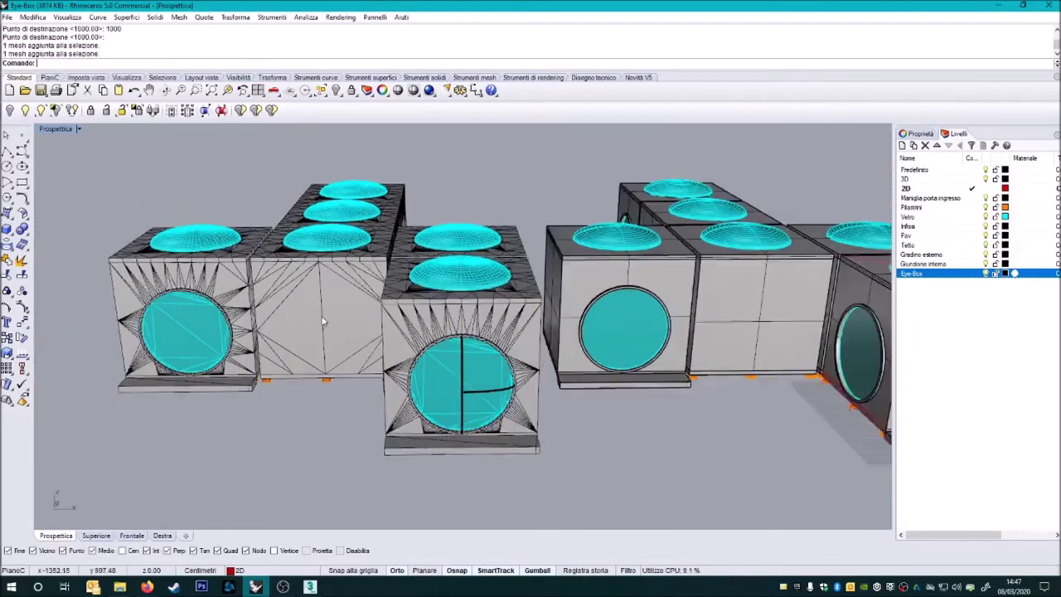
scroll(323, 321, "down", 5)
scroll(353, 401, "up", 2)
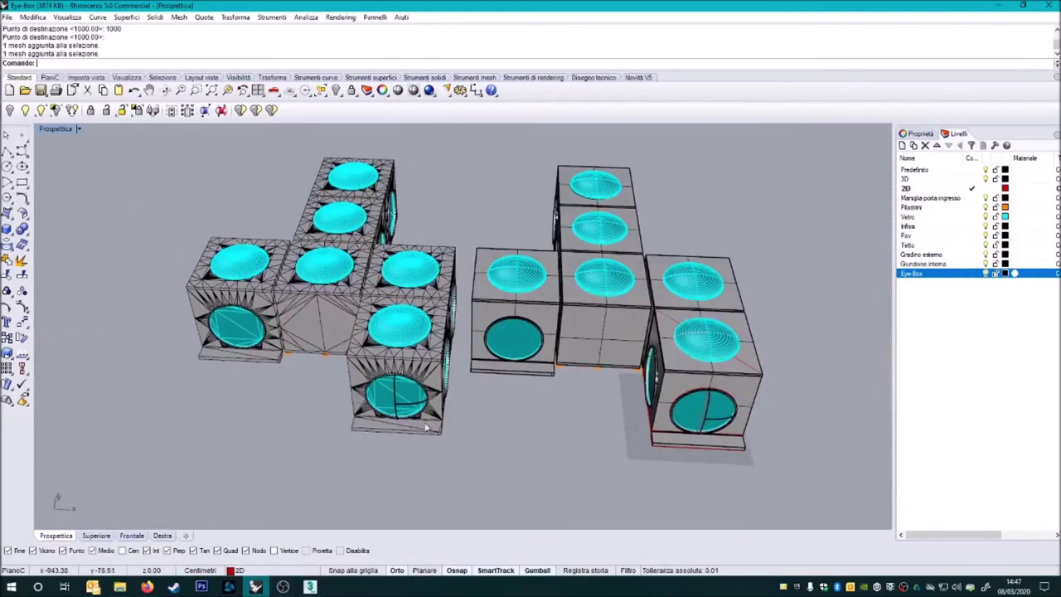
scroll(398, 421, "down", 2)
scroll(215, 310, "up", 2)
left_click(216, 310)
- Delete the left-middle mesh box and the middle cube's boxes
key("Delete")
scroll(506, 305, "up", 4)
left_click(505, 305)
key("Delete")
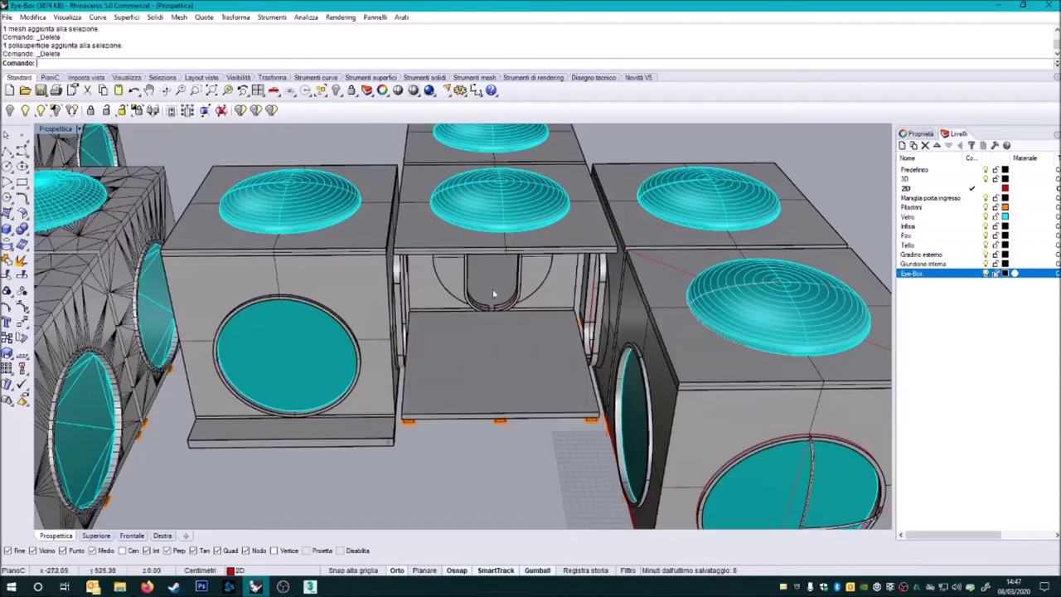
- Select the left cube's glass disc, ring frame and outer frame
left_click(270, 344)
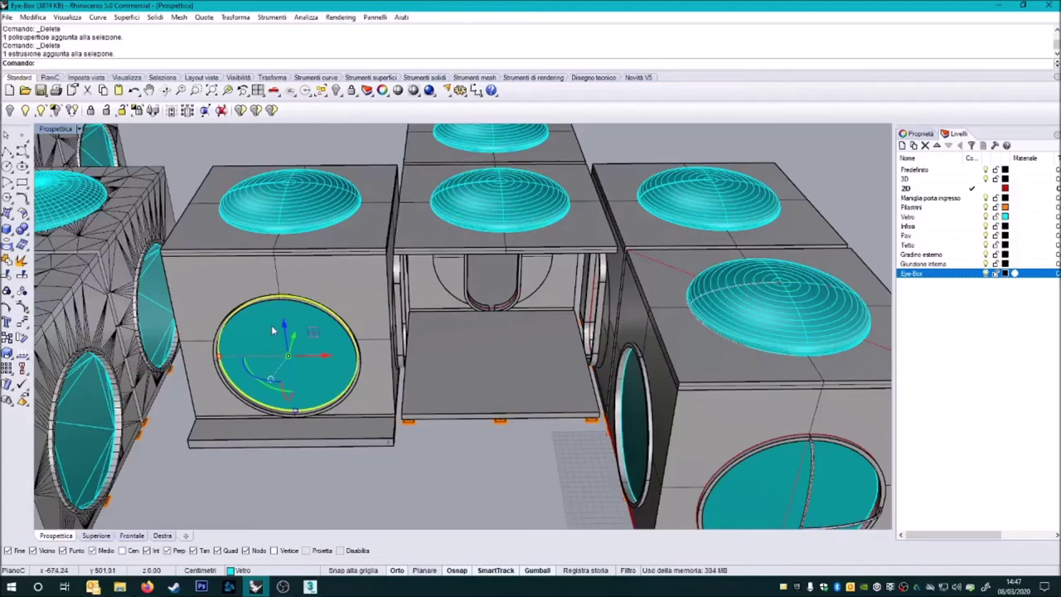
scroll(272, 336, "up", 3)
left_click(243, 289, "shift")
scroll(240, 286, "down", 2)
scroll(240, 286, "down", 2)
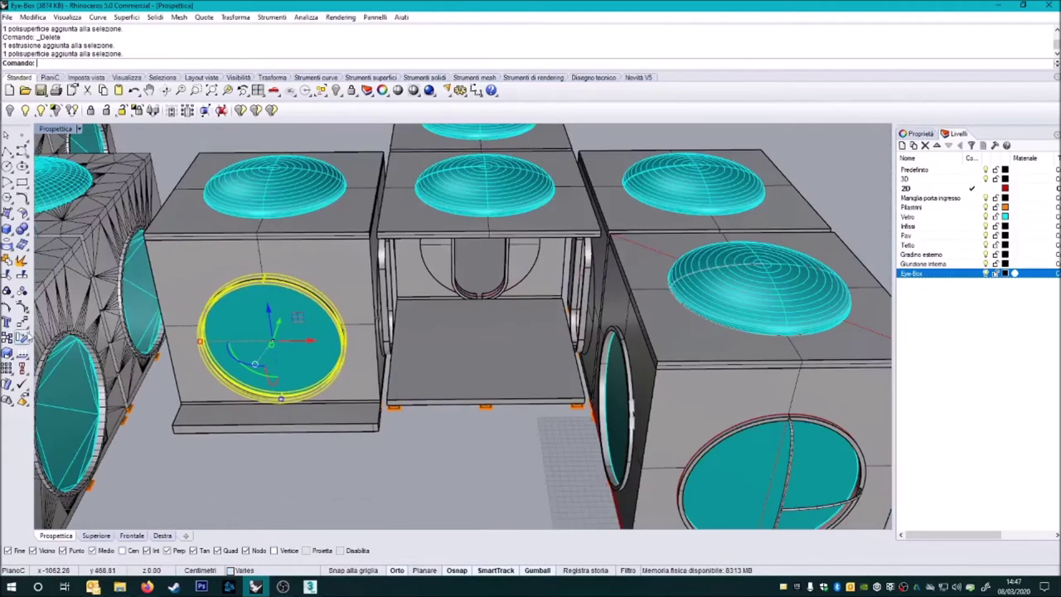
left_click(227, 271, "shift")
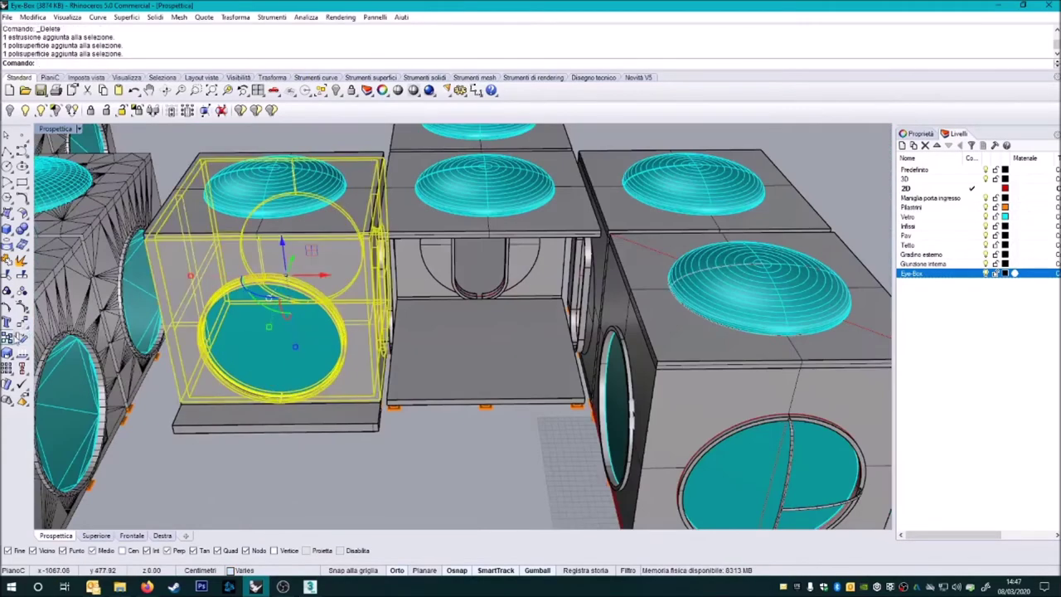
- Copy those parts from the cube's front corner to the middle cube's corner
left_click(21, 335)
scroll(332, 400, "up", 5)
left_click(331, 399)
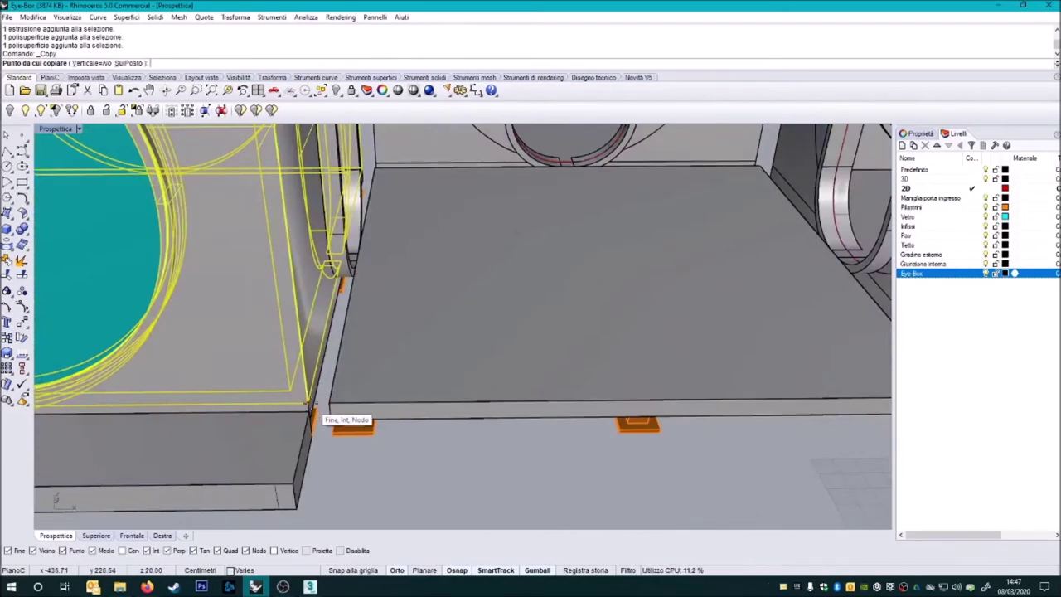
scroll(336, 400, "down", 2)
scroll(398, 399, "down", 3)
scroll(581, 407, "up", 3)
scroll(639, 481, "up", 3)
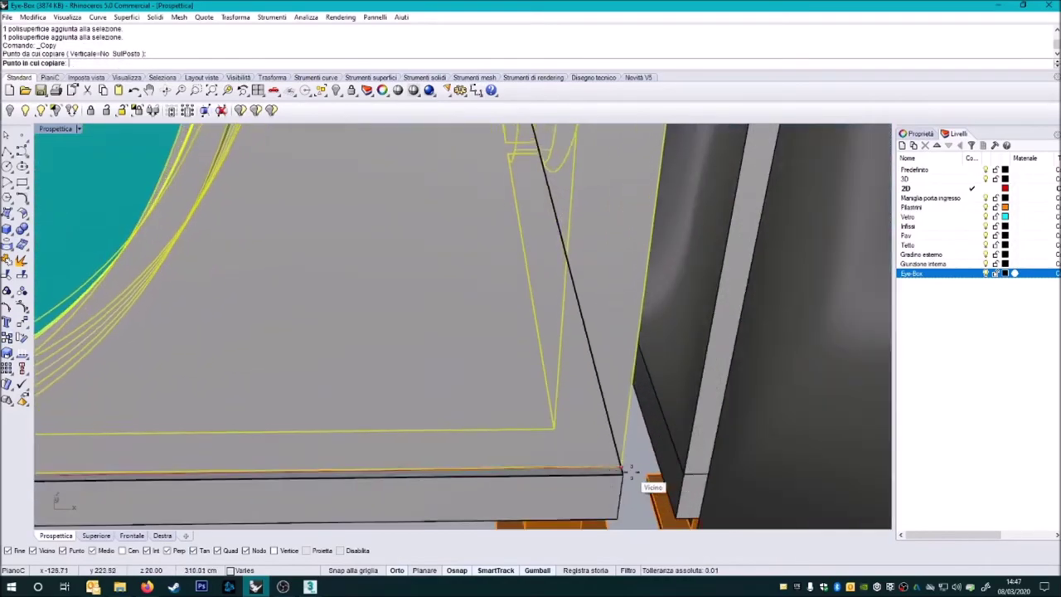
left_click(624, 475)
key("Return")
- Select the copied cube's disc, ring and frame and preview them as a mesh
scroll(628, 476, "down", 2)
scroll(564, 447, "down", 3)
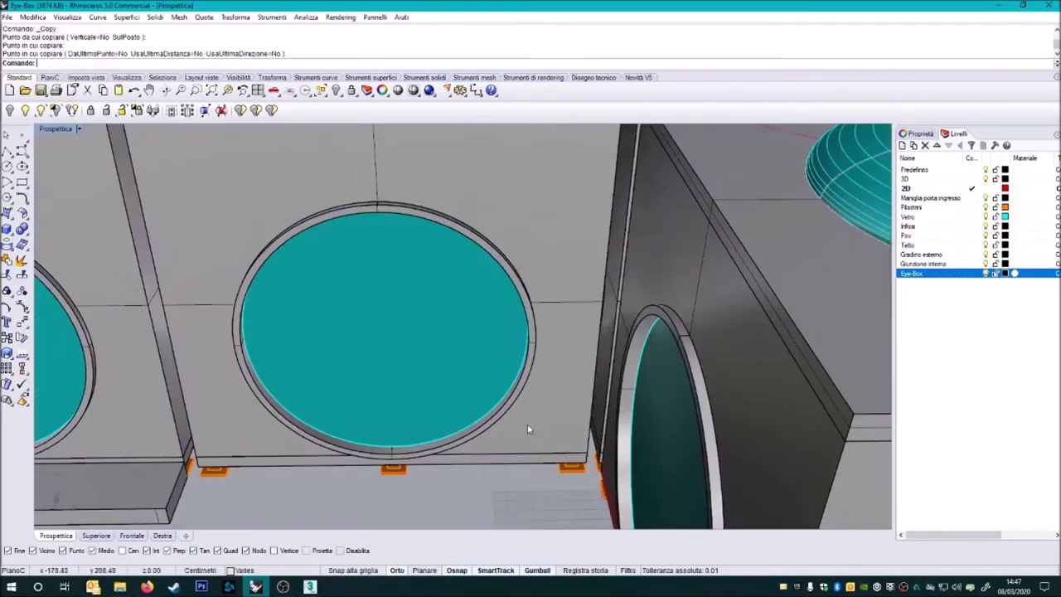
scroll(498, 406, "down", 3)
left_click(455, 383)
left_click(453, 343, "shift")
left_click(445, 329, "shift")
right_click_drag(445, 330, 159, 335)
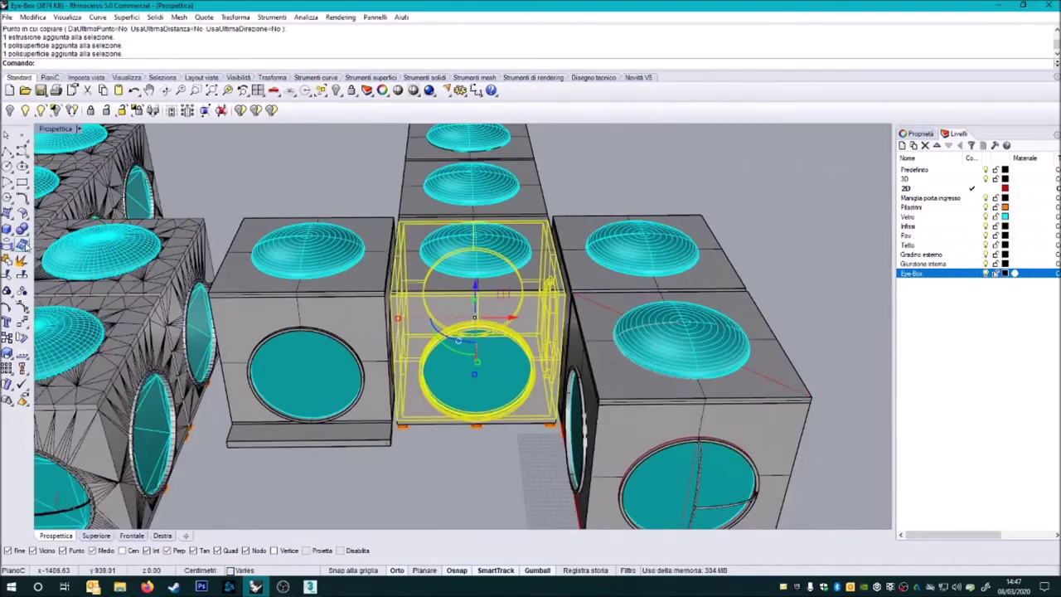
left_click(22, 245)
left_click(714, 238)
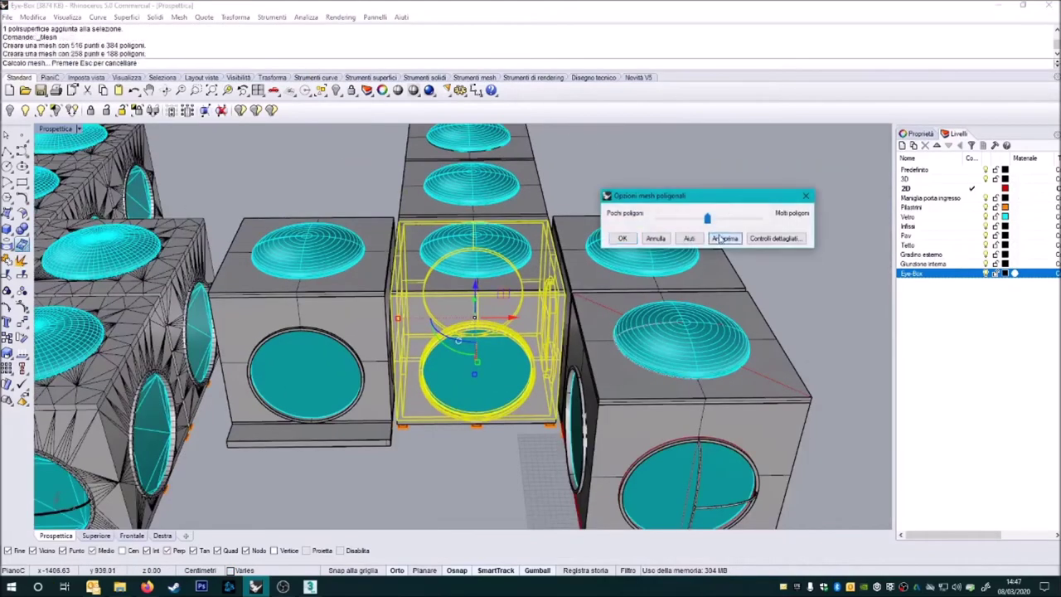
- Confirm the copied cube's mesh and isolate it using SelMesh plus a window deselect
left_click(622, 238)
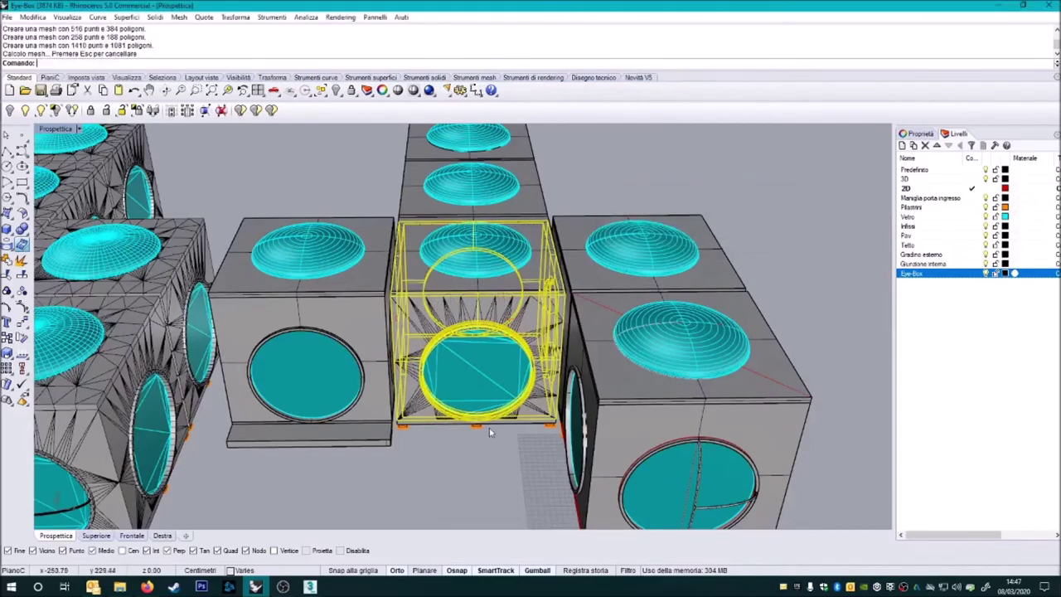
left_click(320, 89)
left_click(367, 157)
scroll(248, 349, "down", 5)
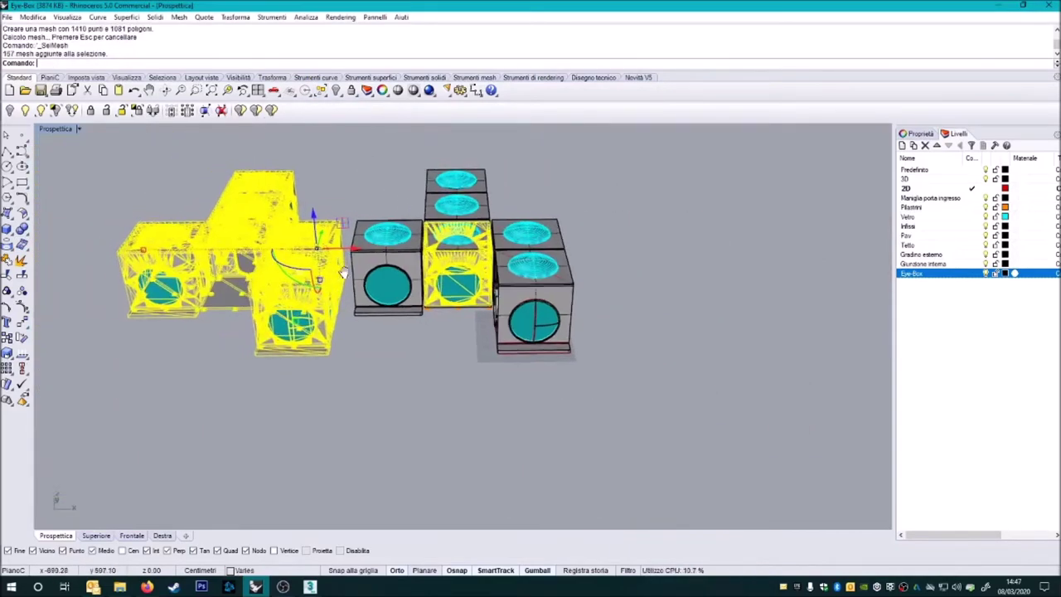
left_click_drag(160, 407, 158, 405, "ctrl")
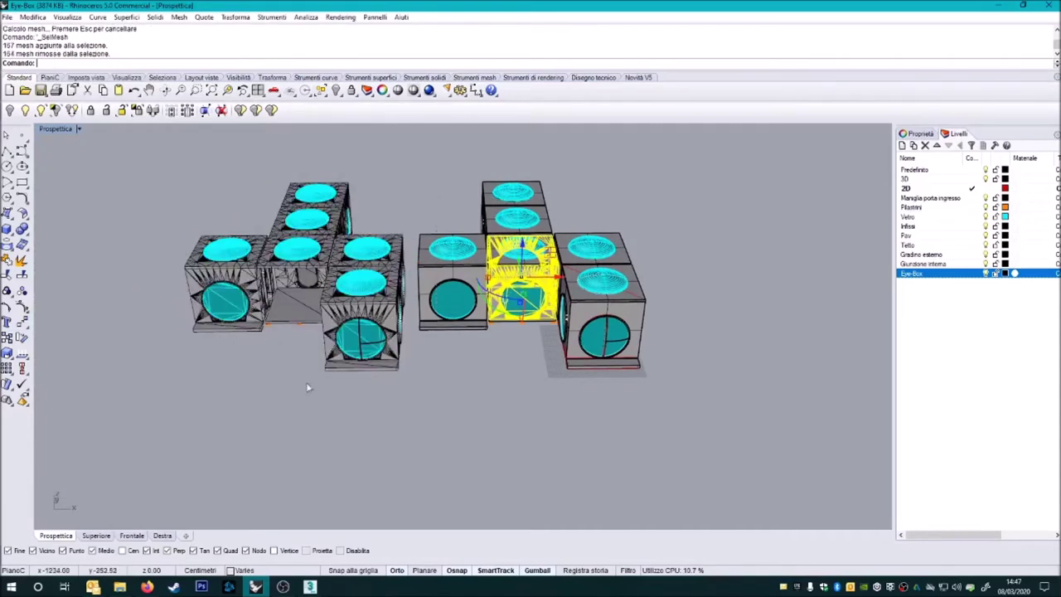
scroll(217, 396, "up", 5)
- Move the new mesh cube 1000 cm into the mesh model's empty middle slot
left_click(22, 325)
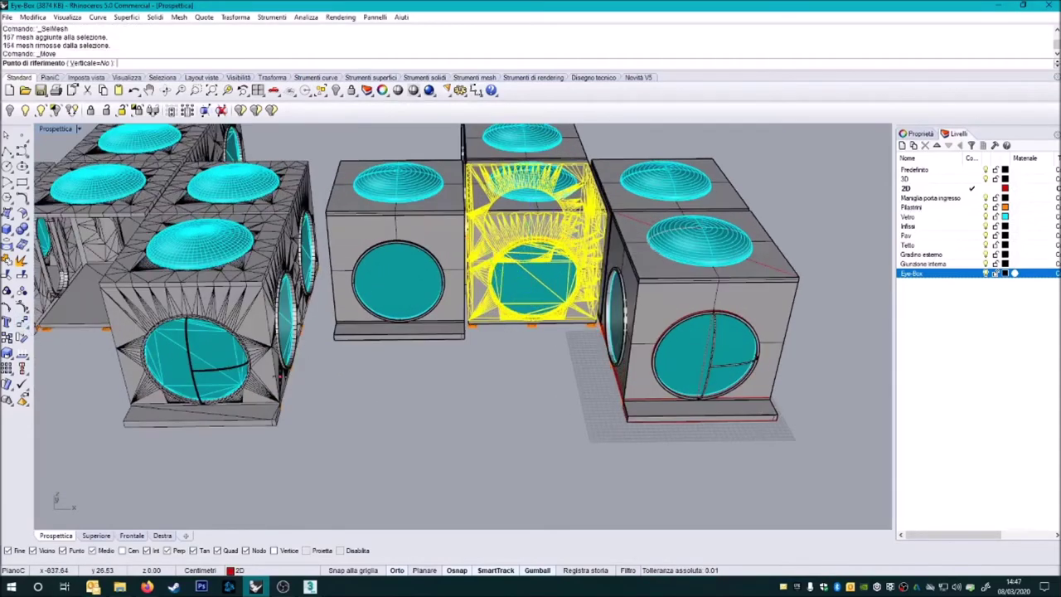
scroll(545, 387, "down", 5)
left_click(599, 417)
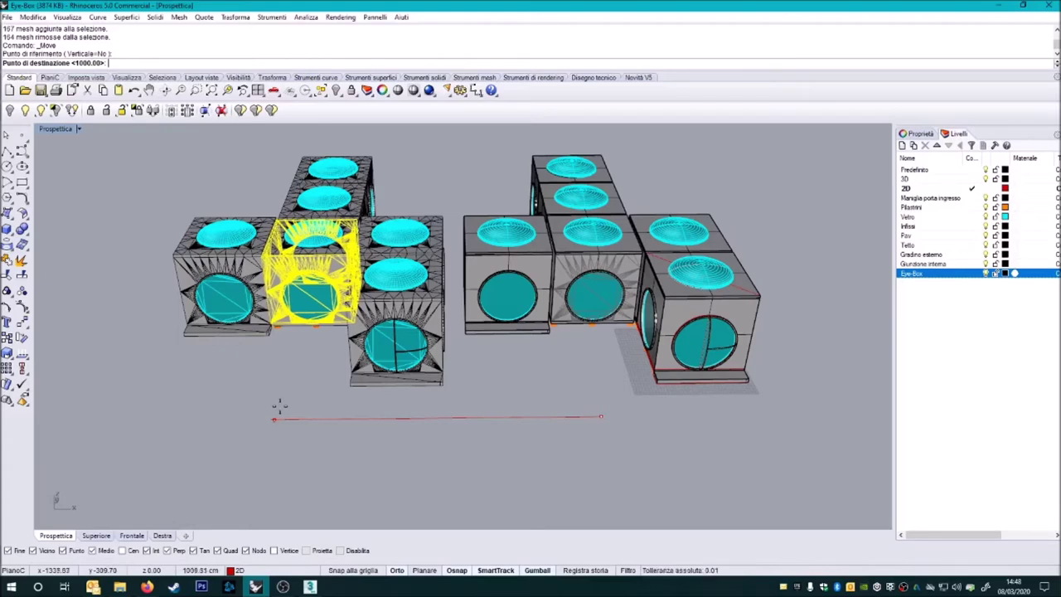
type("1000")
key("Return")
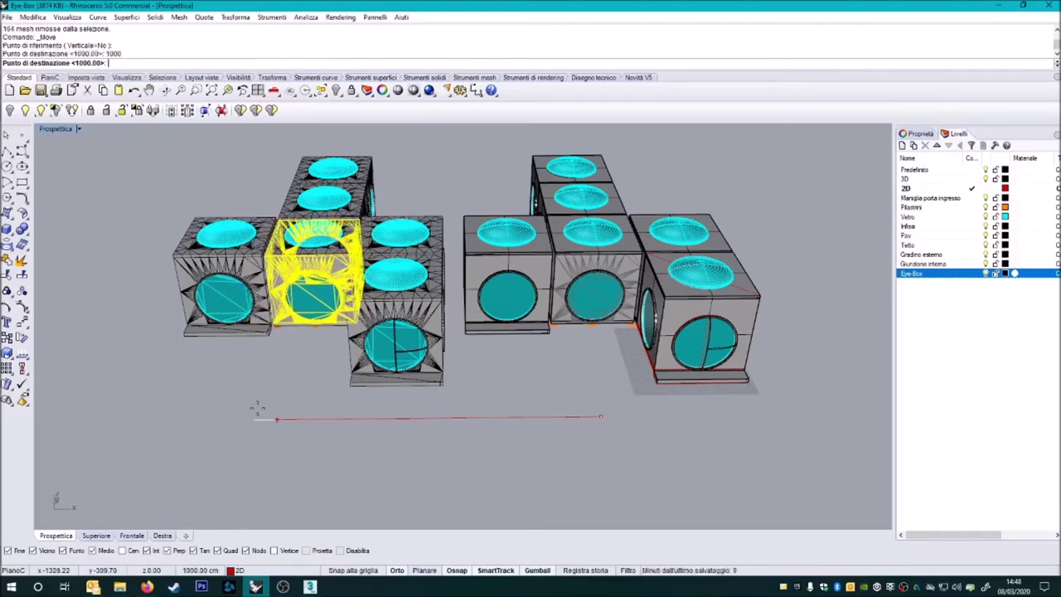
left_click(272, 346)
- Undo the deletions to restore the entrance cubes with the arched openings
scroll(271, 314, "up", 5)
scroll(271, 313, "up", 3)
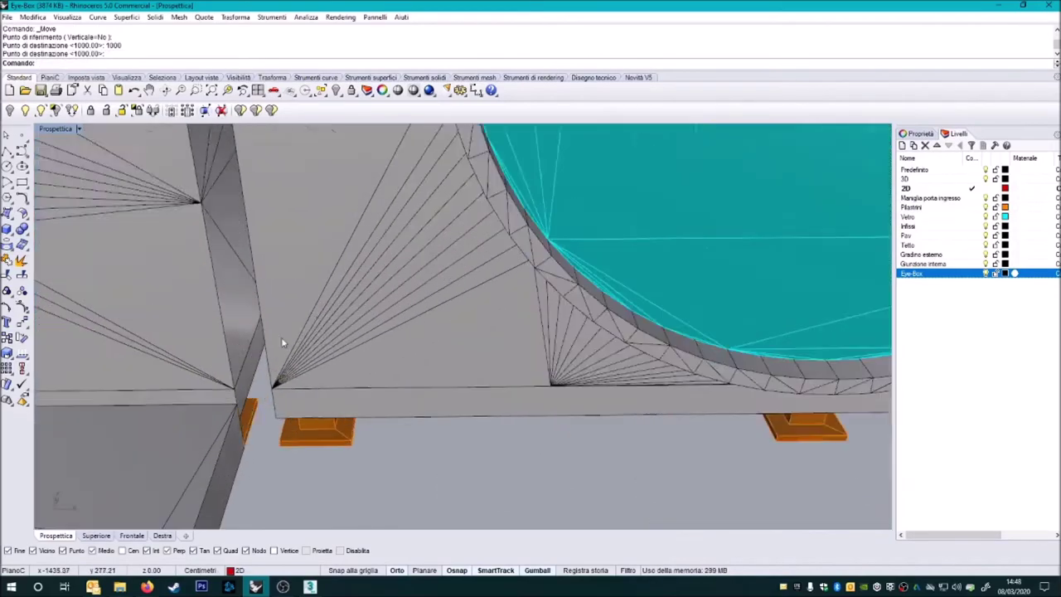
scroll(254, 392, "down", 2)
scroll(254, 392, "down", 2)
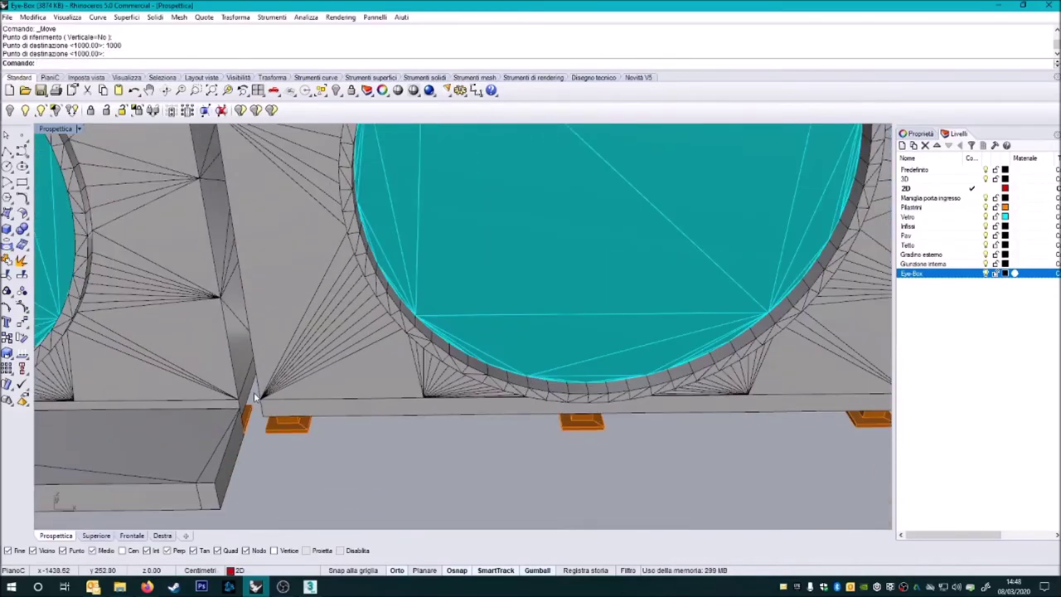
scroll(254, 392, "up", 3)
scroll(253, 392, "down", 4)
scroll(254, 392, "down", 3)
scroll(321, 432, "up", 3)
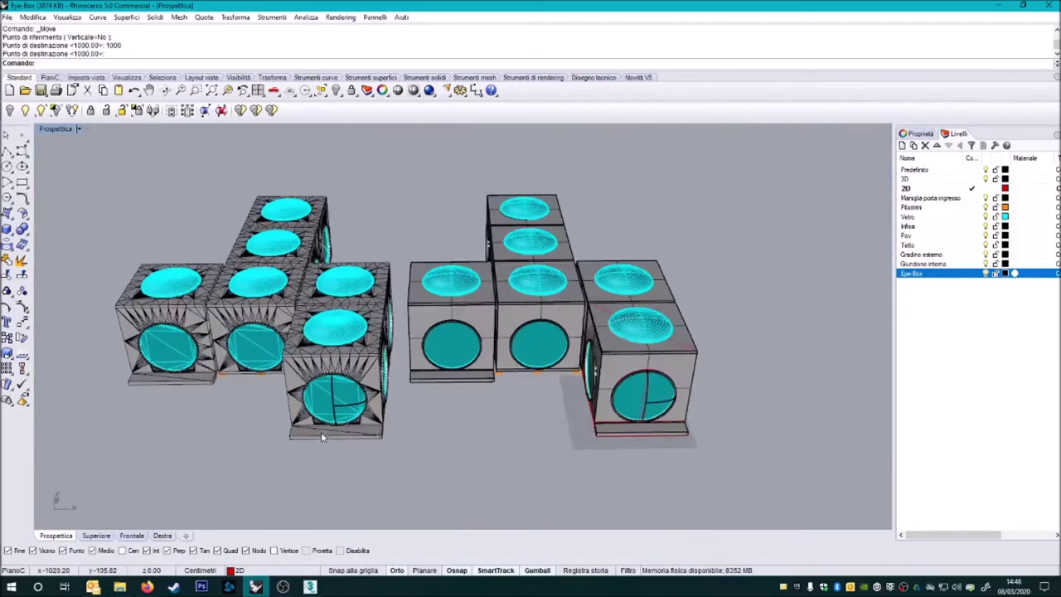
scroll(321, 432, "up", 2)
key("ctrl+z")
key("ctrl+z")
key("ctrl+z")
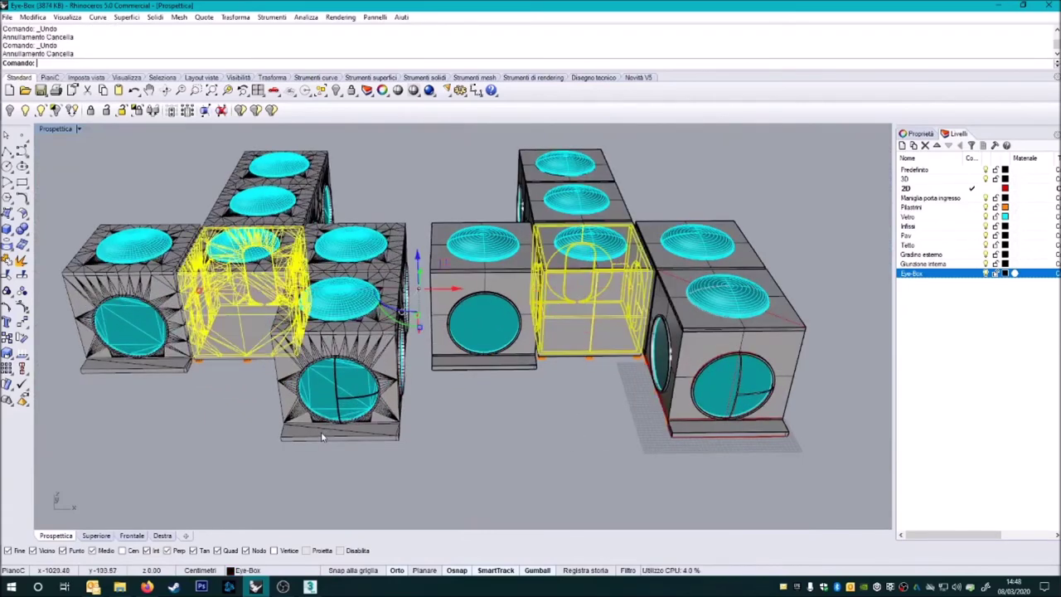
left_click(237, 423)
- Window-select the complete meshed Eye-Box copy on the left
scroll(238, 423, "down", 3)
mouse_move(237, 423)
right_mouse_down("shift")
mouse_move(320, 366)
mouse_move(389, 365)
right_mouse_up("shift")
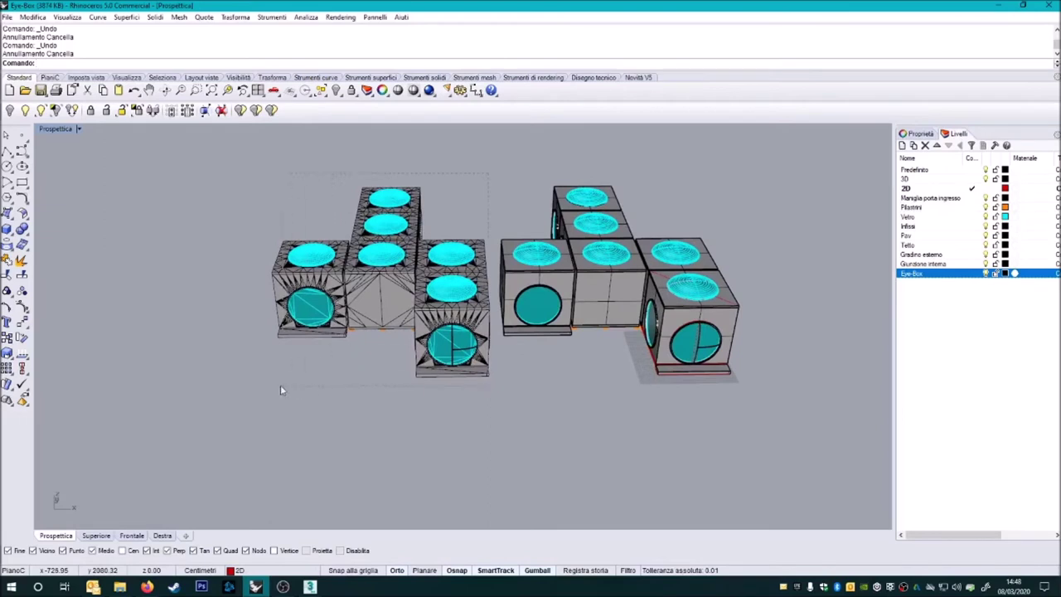
left_click_drag(280, 385, 227, 390)
right_click_drag(361, 339, 311, 383, "shift")
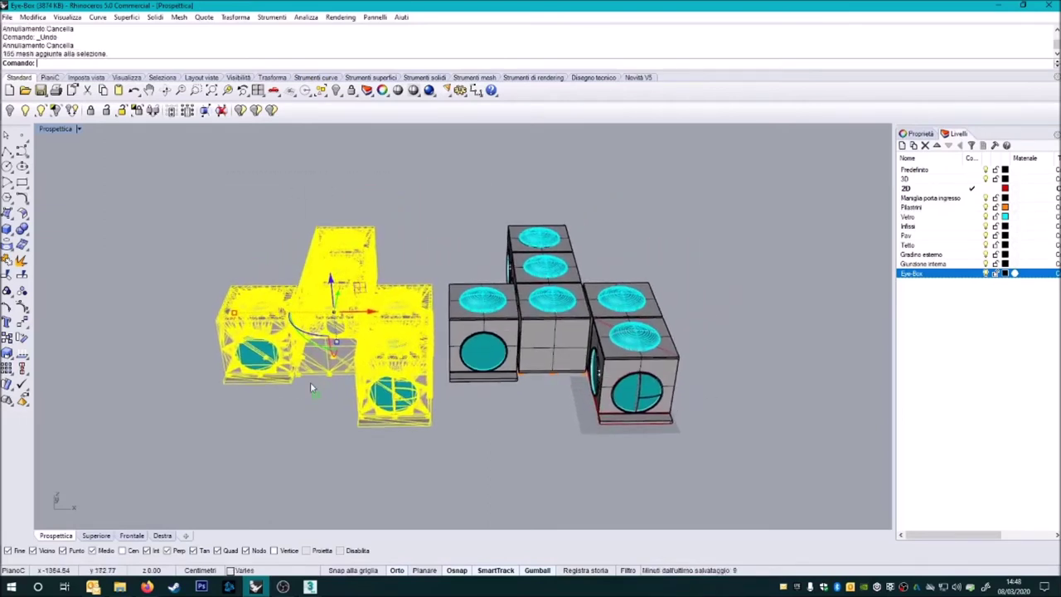
left_click(8, 18)
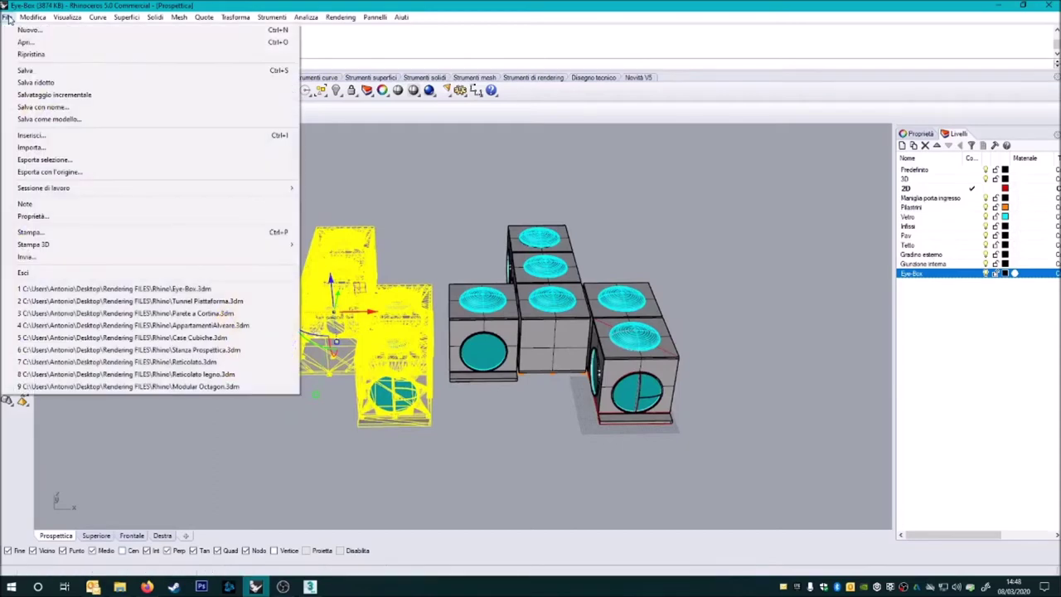
- Export the selection as Eye-Box.dwg (AutoCAD drawing) into 3DS\Eye-Box, overwriting with default DWG options
left_click(47, 160)
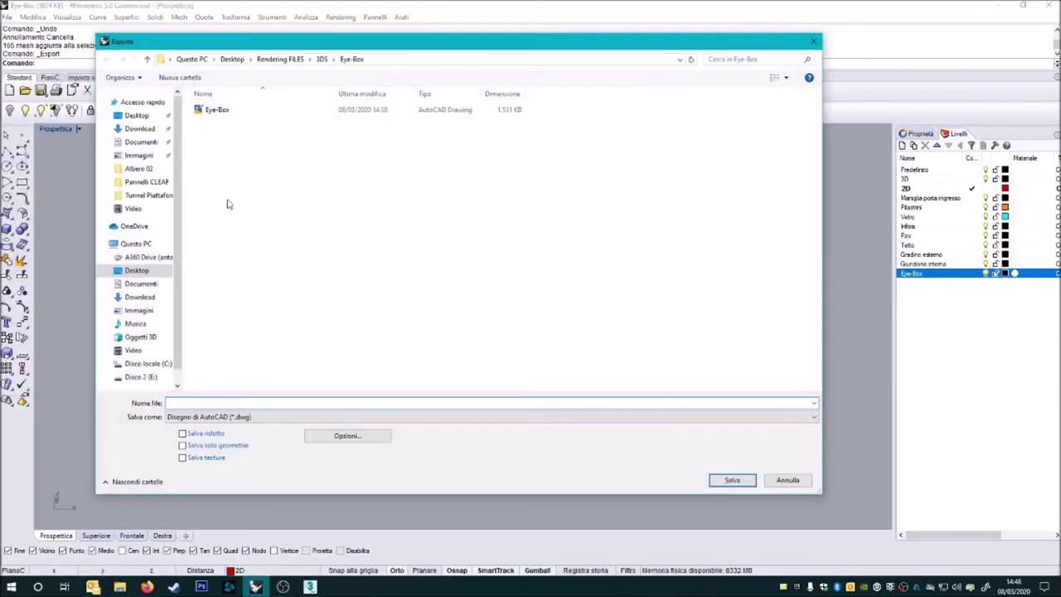
left_click(219, 111)
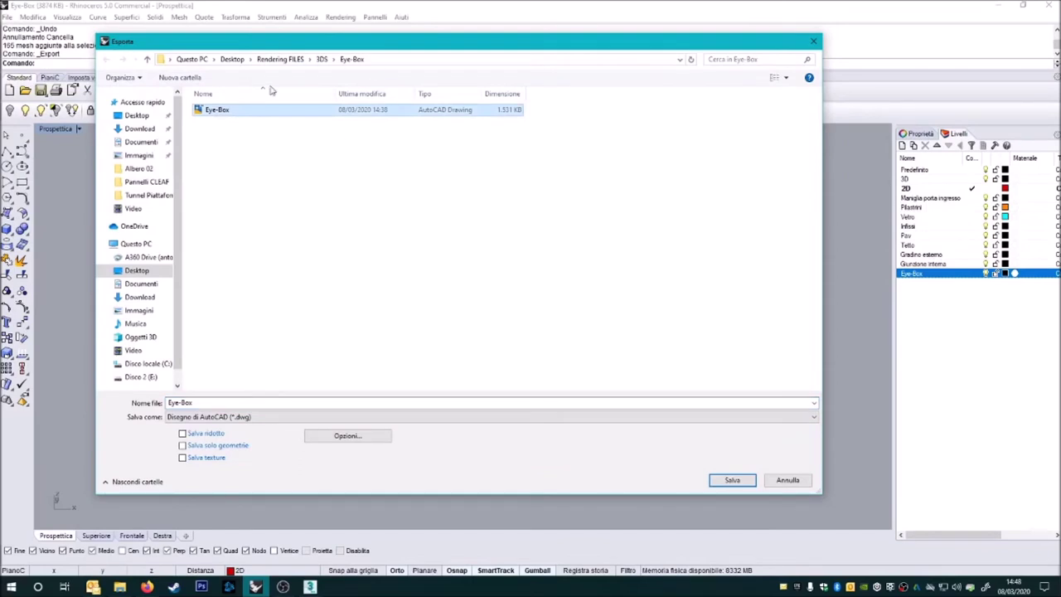
left_click(321, 60)
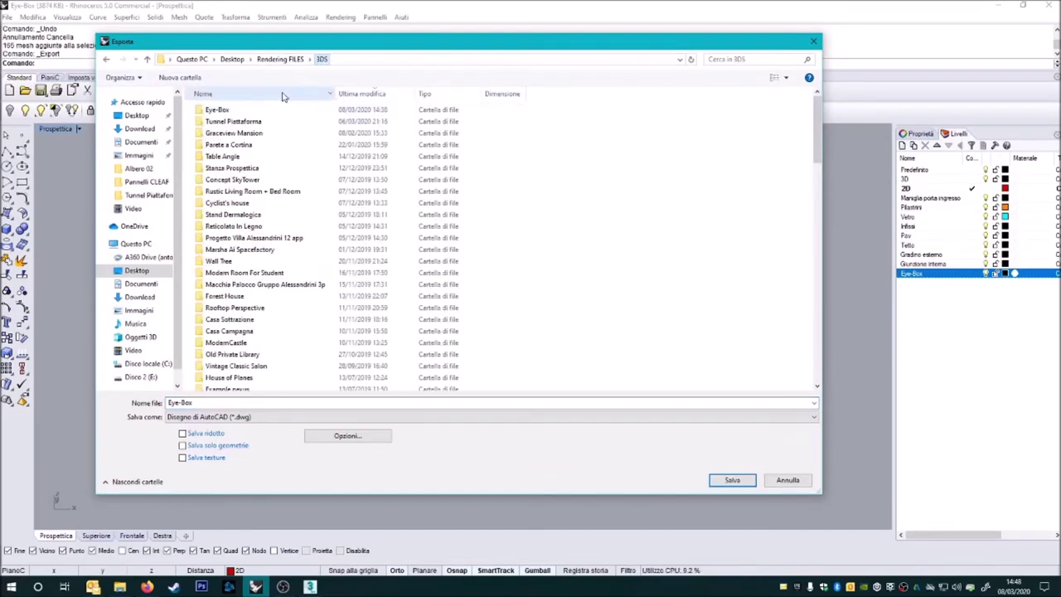
double_click(268, 109)
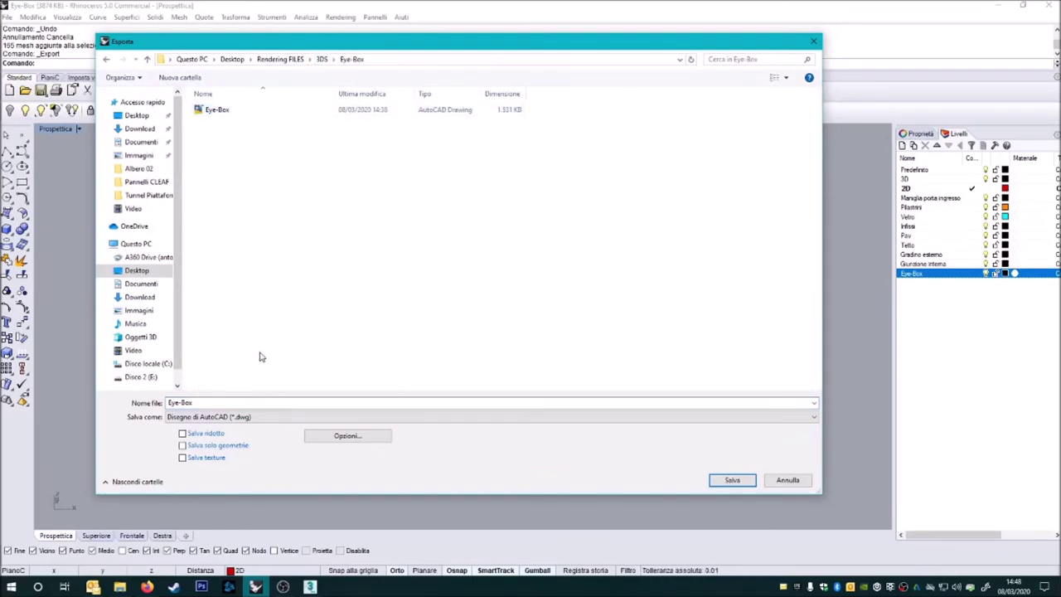
left_click(251, 419)
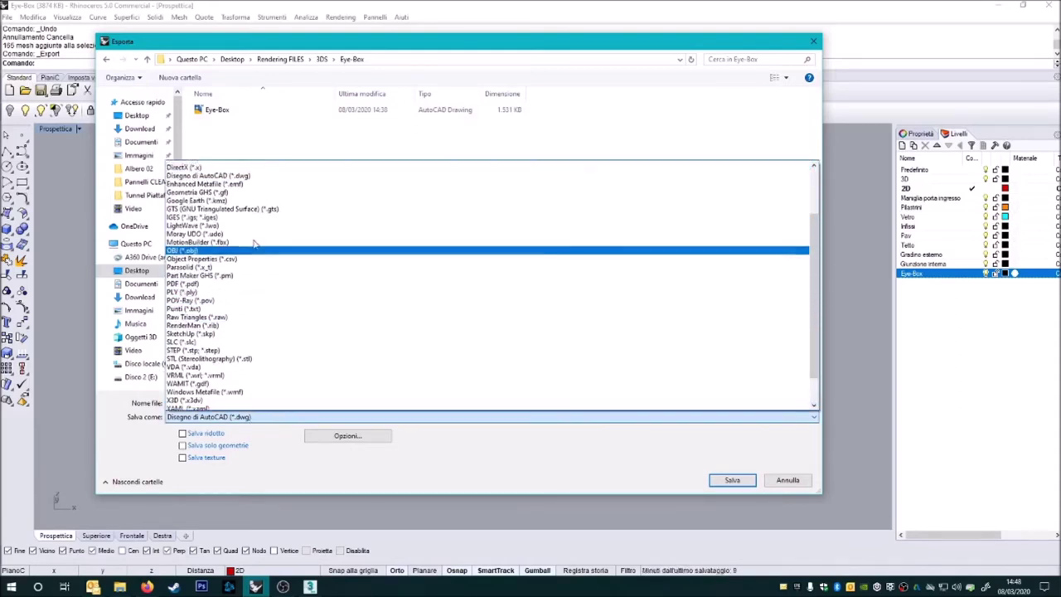
scroll(256, 243, "up", 3)
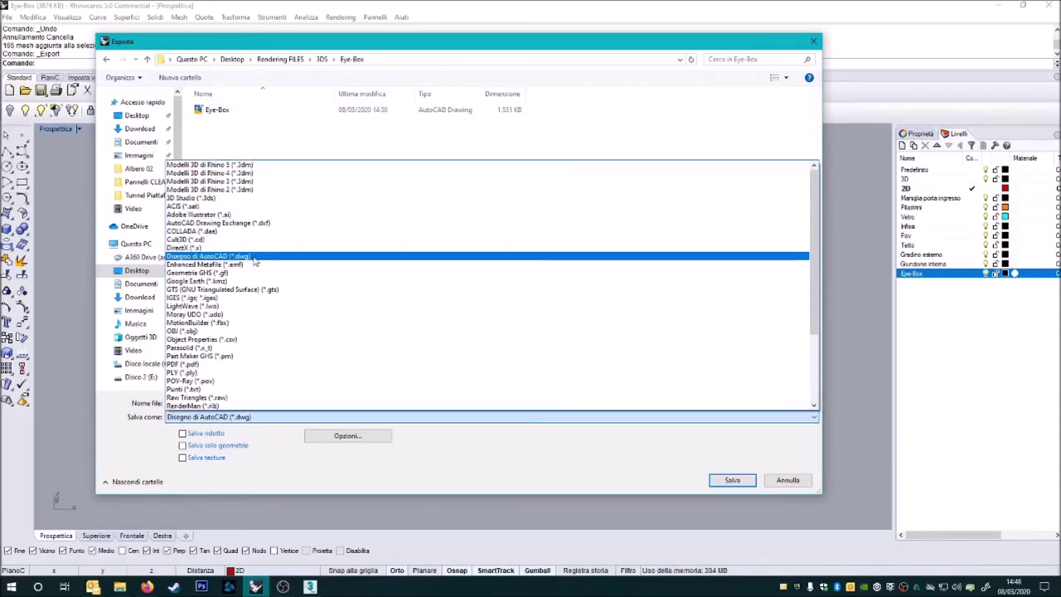
left_click(256, 258)
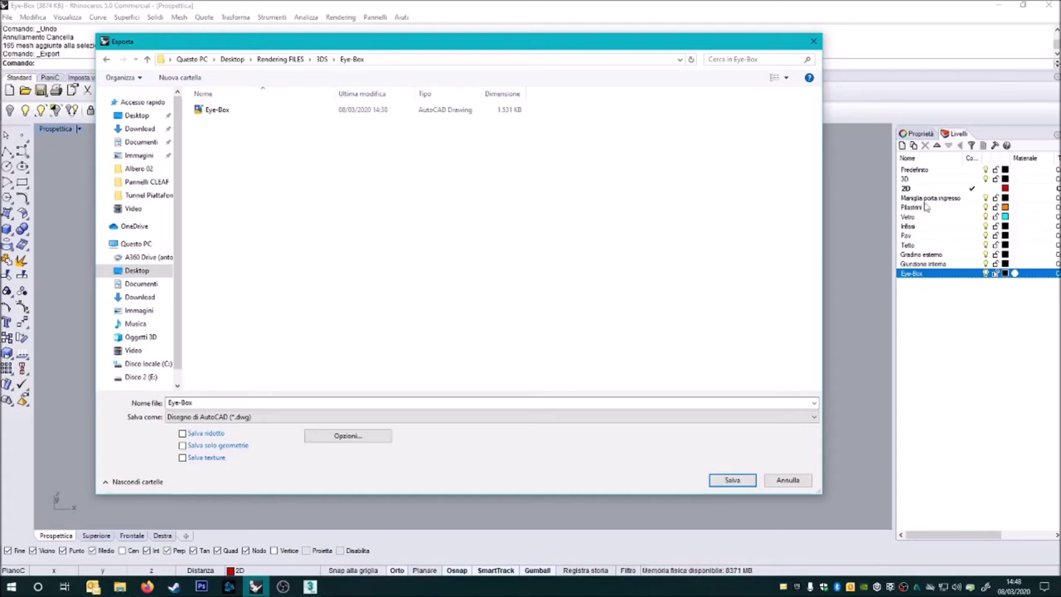
left_click(732, 482)
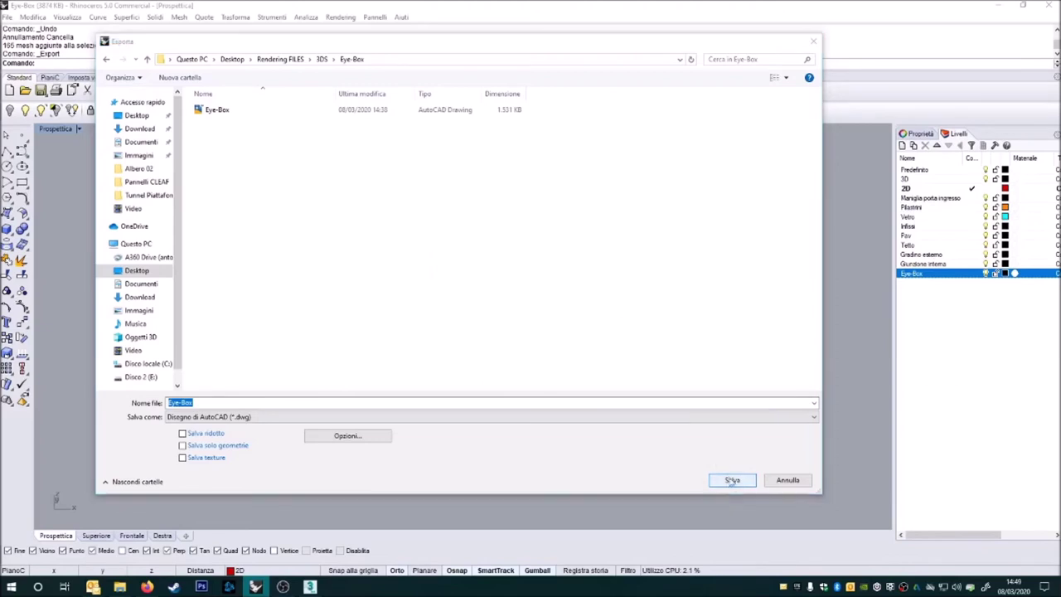
left_click(562, 297)
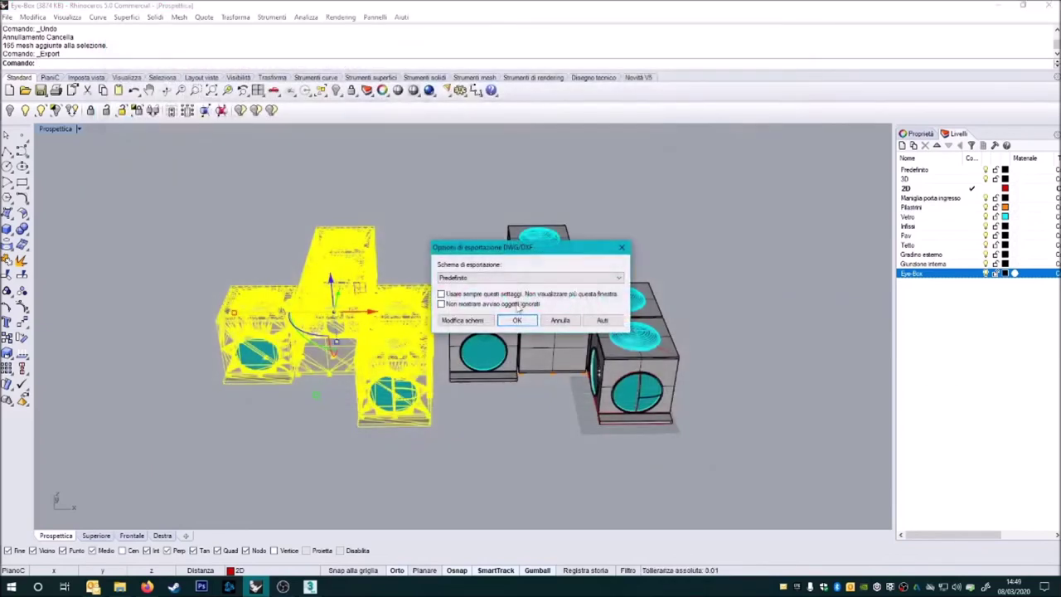
left_click(516, 321)
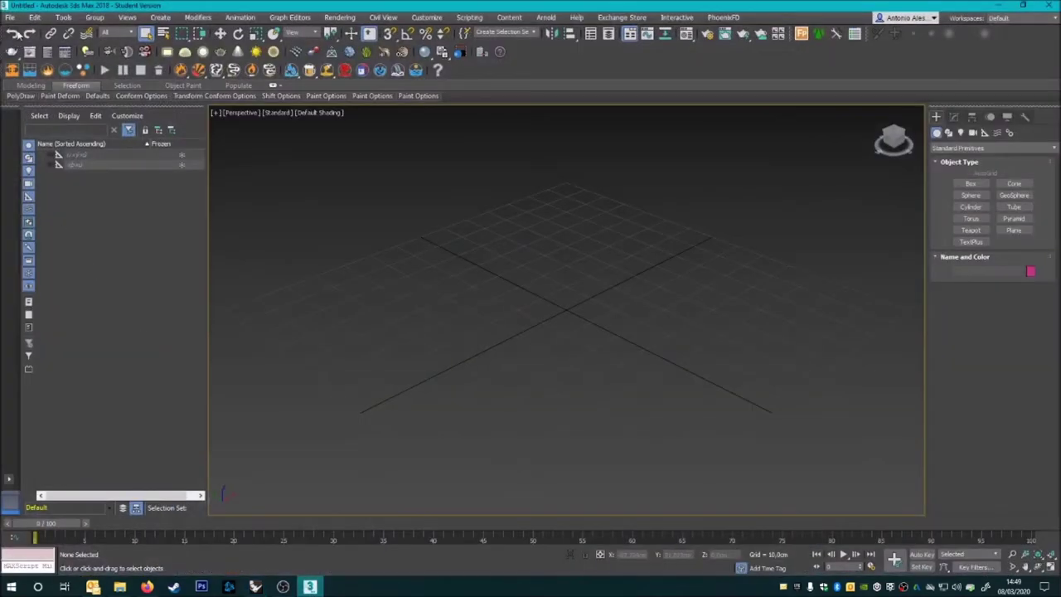
- Browse the Open dialog to Desktop > Rendering FILES > 3DS > Eye-Box
left_click(10, 17)
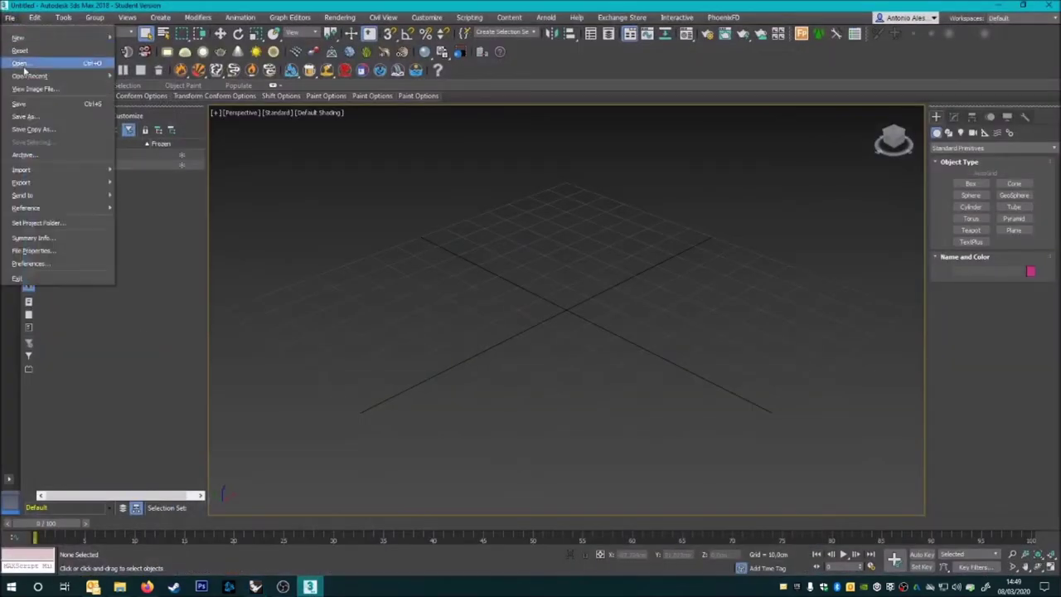
left_click(20, 63)
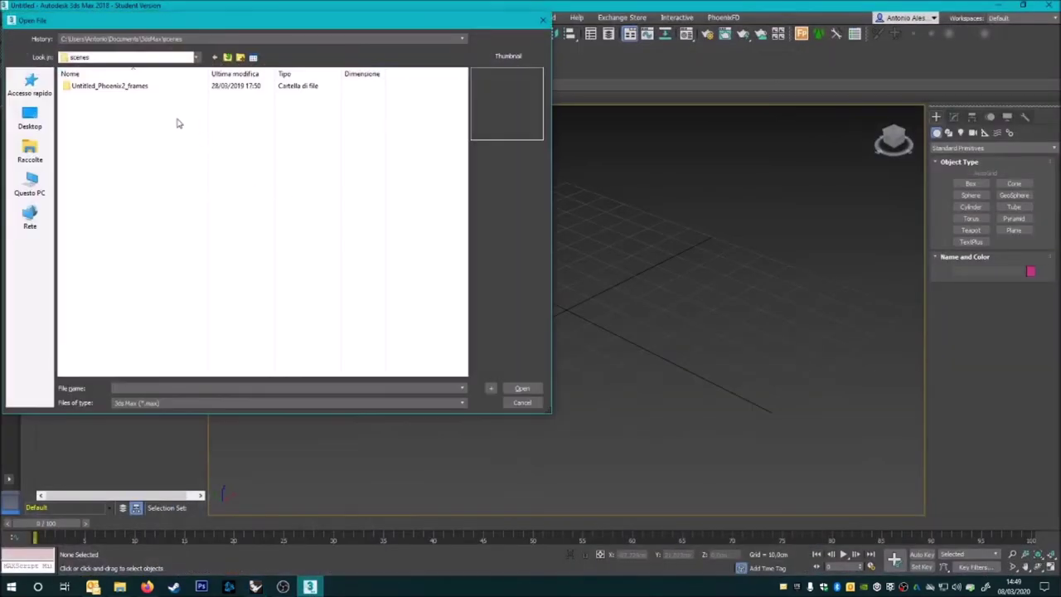
left_click(30, 119)
scroll(166, 216, "down", 5)
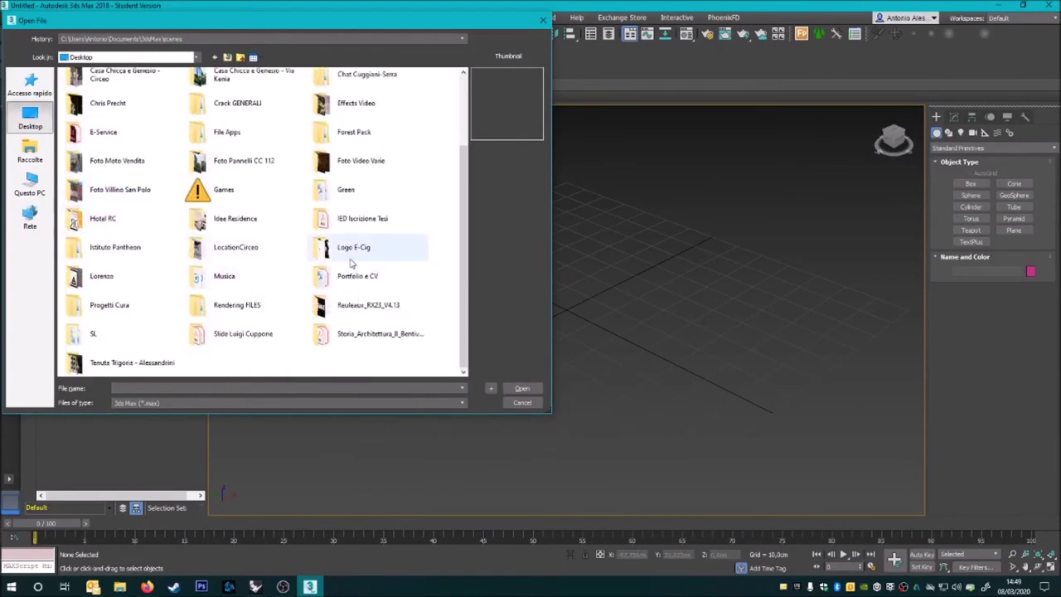
double_click(247, 307)
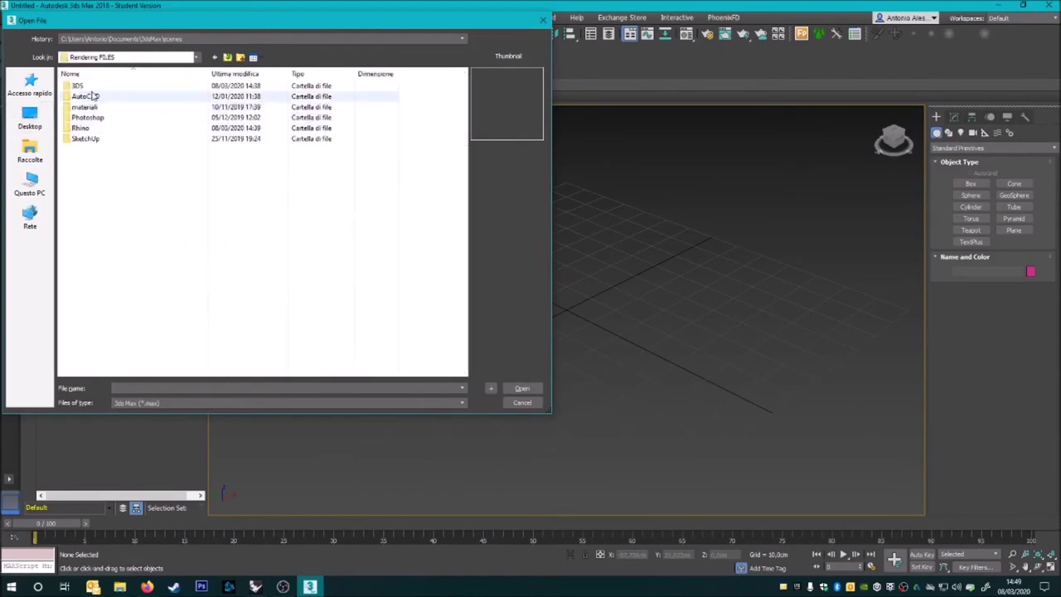
double_click(94, 96)
left_click(227, 57)
double_click(93, 87)
double_click(92, 86)
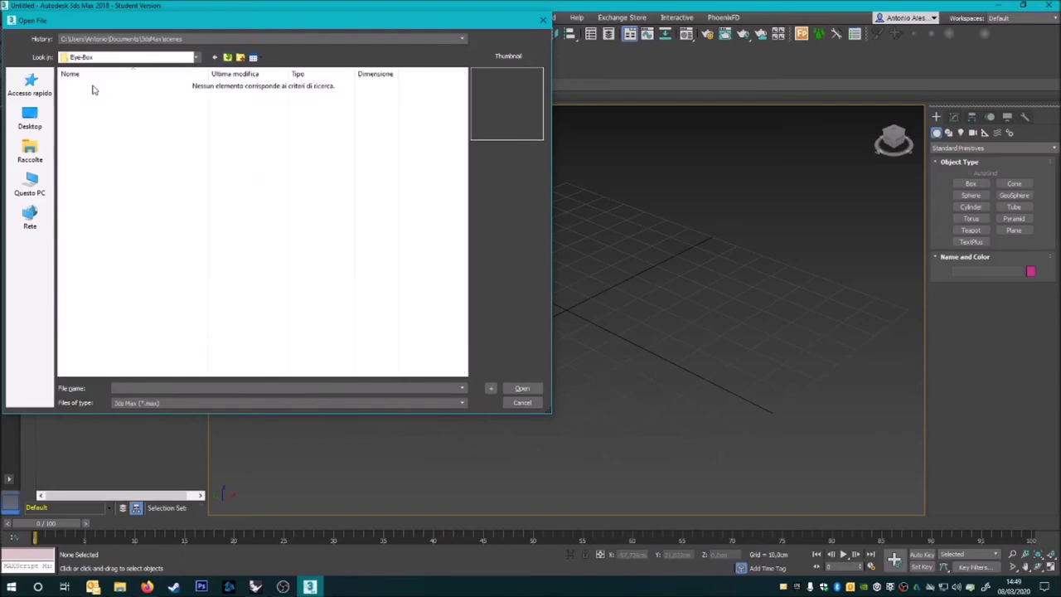
- Show All files (*.*) and open the Eye-Box drawing
left_click(151, 405)
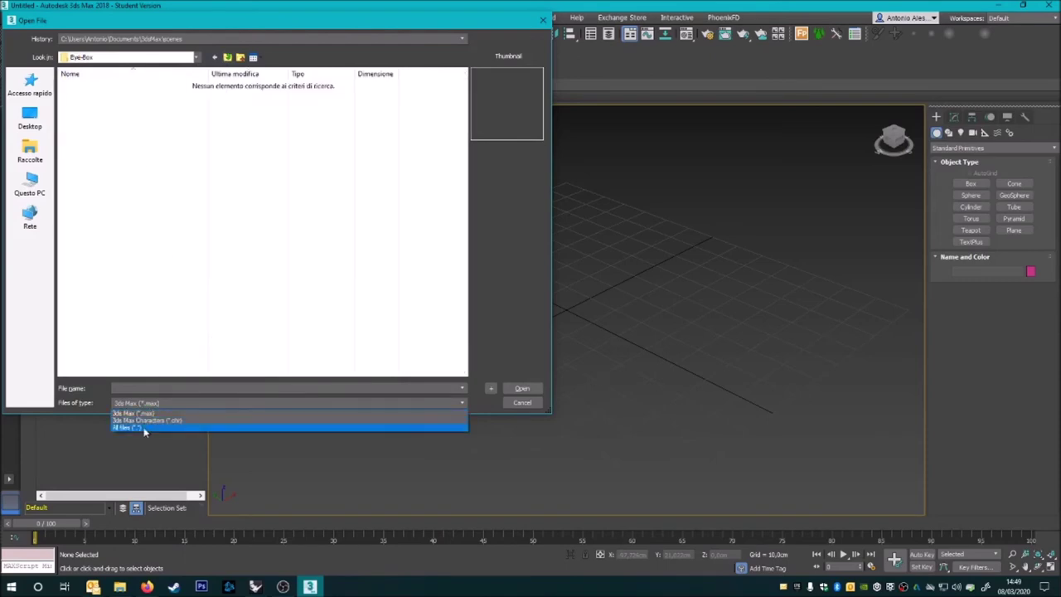
left_click(144, 429)
left_click(91, 87)
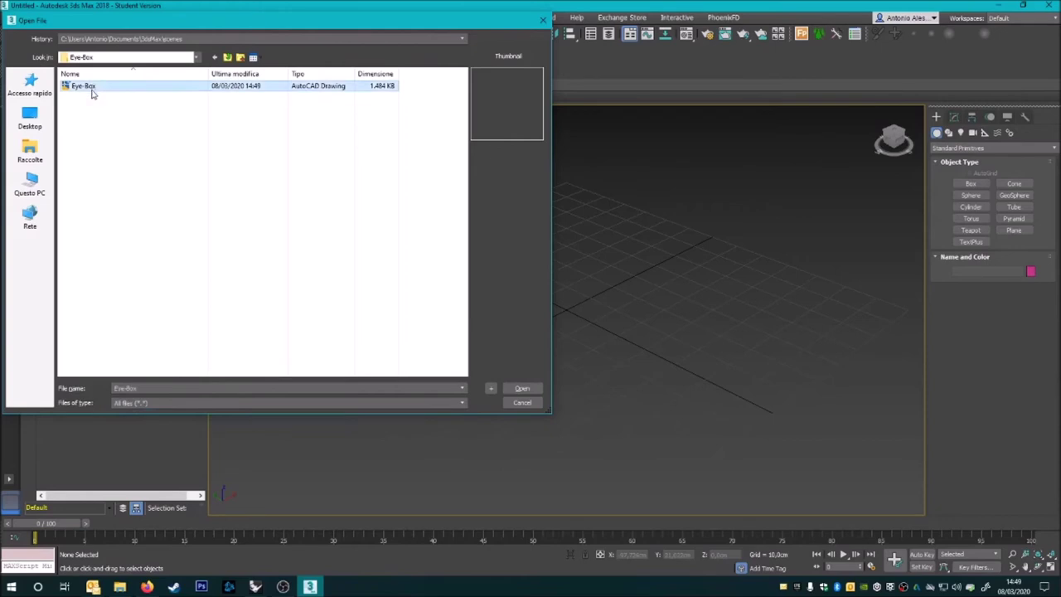
left_click(515, 390)
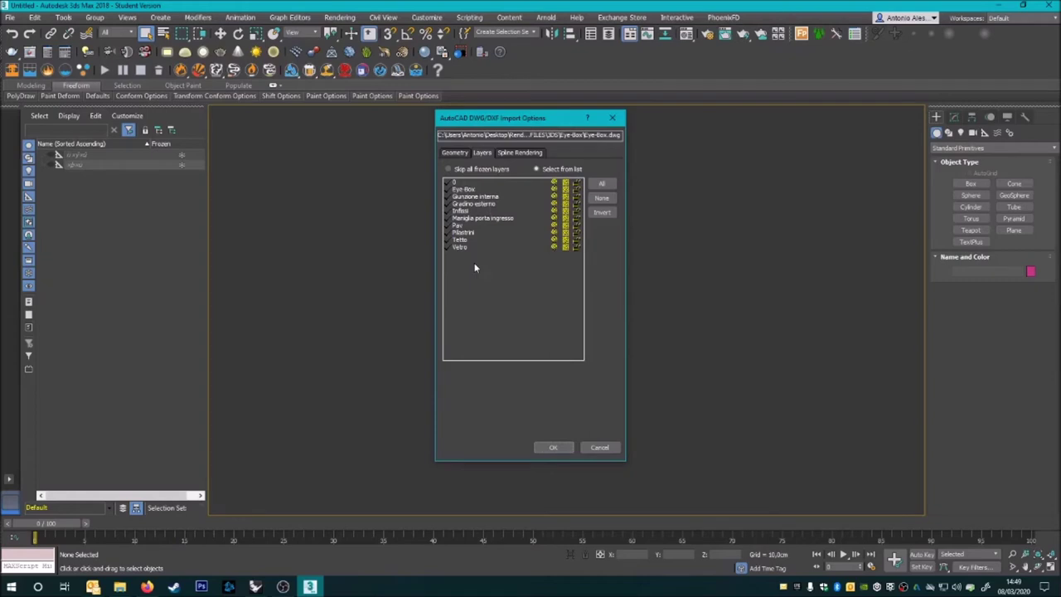
- Accept the DWG import options with all layers and pan across the imported building
left_click(553, 447)
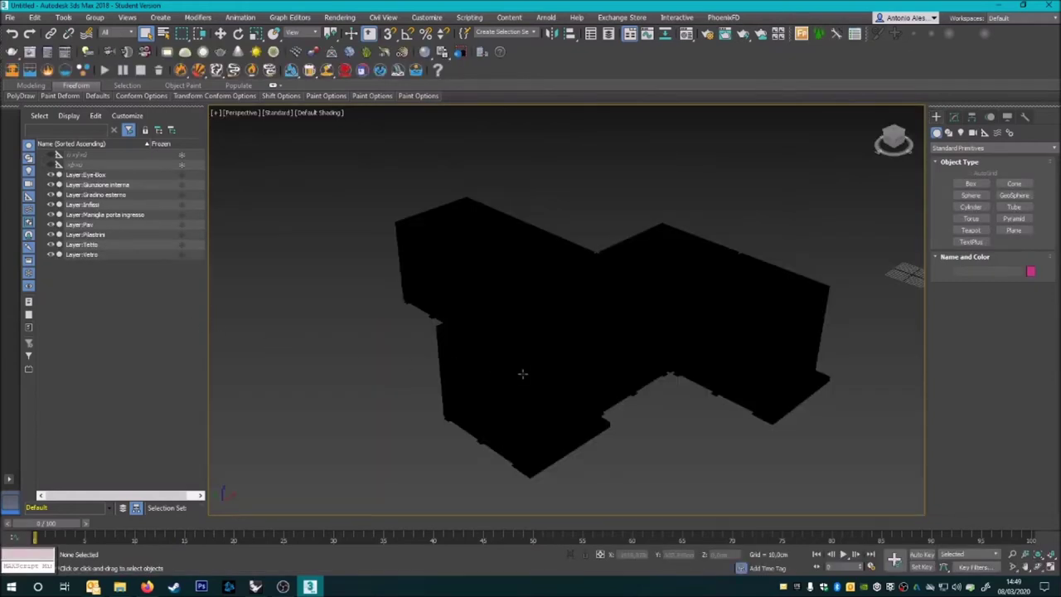
middle_click_drag(522, 374, 445, 367)
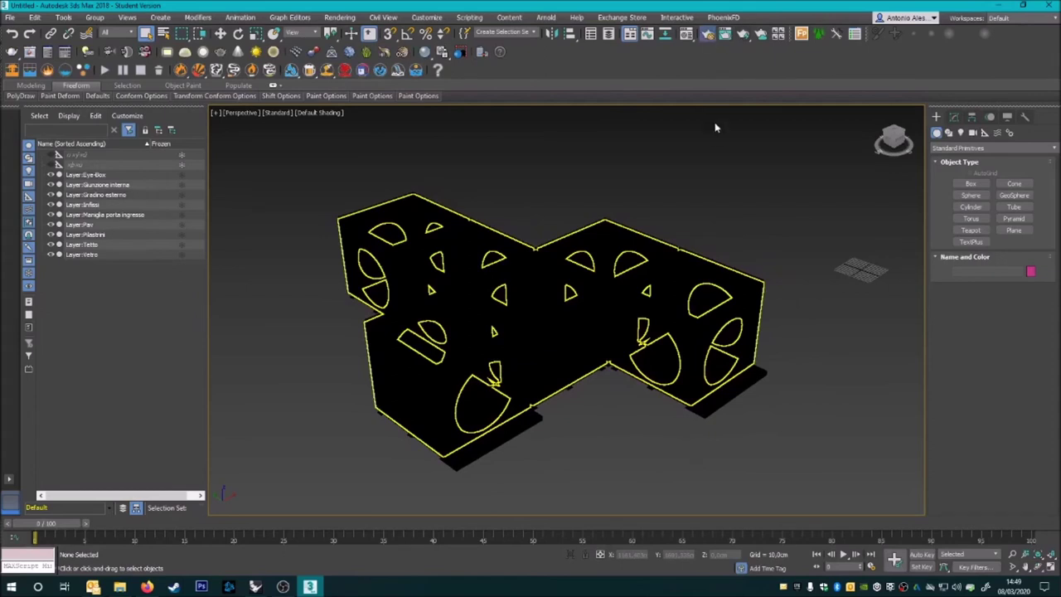
- Load the Preset OK Sim V-Ray render preset (1920×1080), then bring up the Material Editor
key("F10")
left_click(883, 171)
left_click(884, 186)
left_click(519, 540)
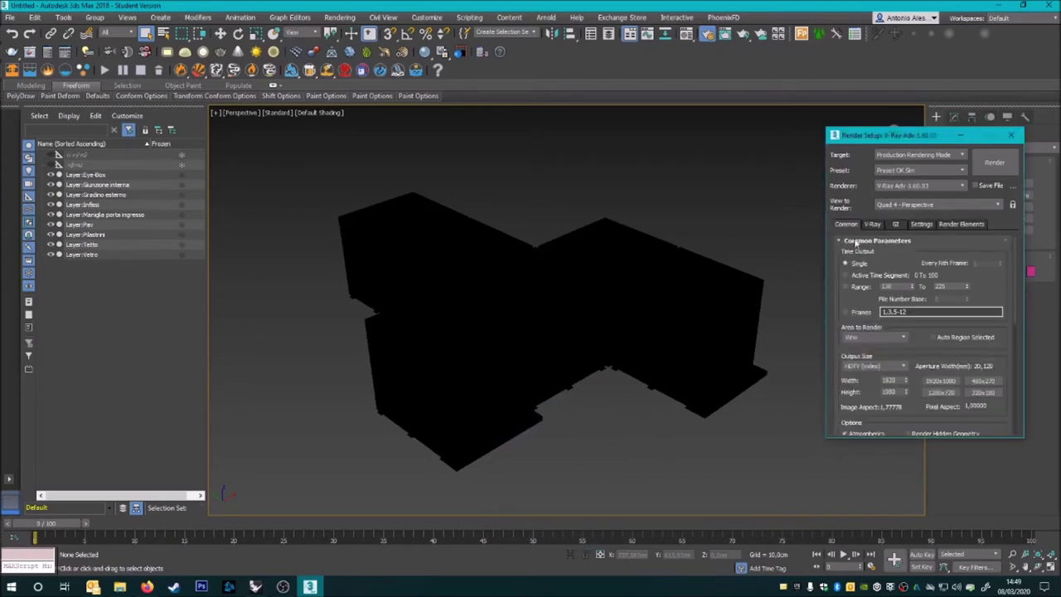
left_click(690, 40)
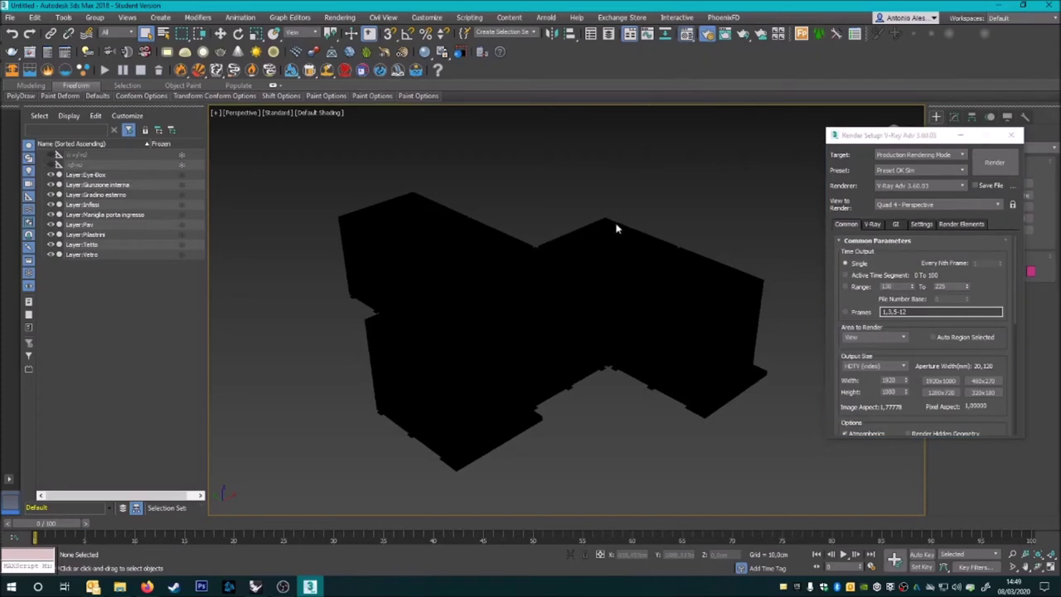
key("m")
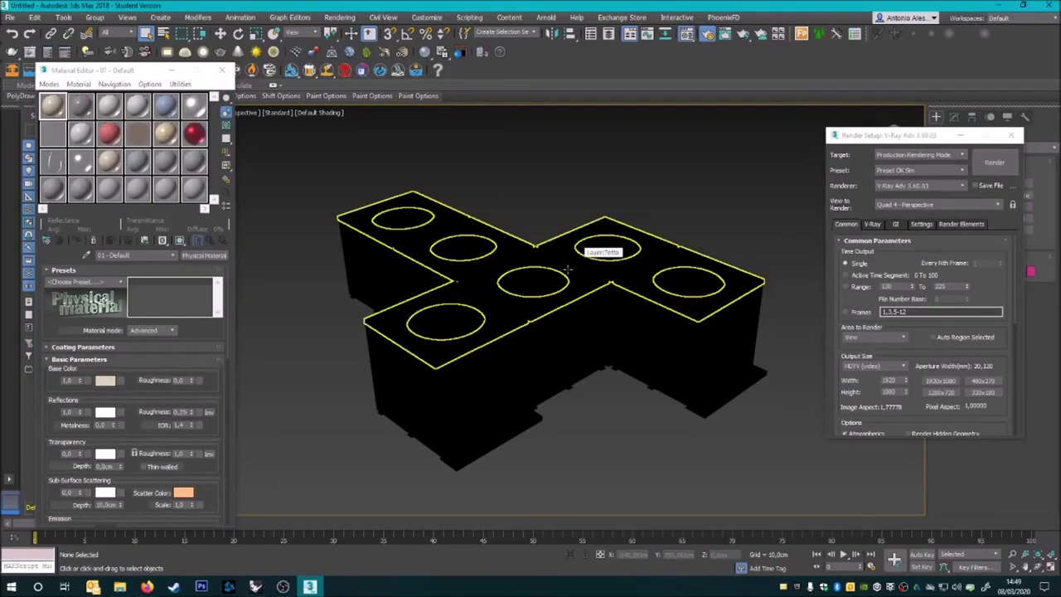
- Make a VRayMtl named 'base' and assign it to all nine building objects
middle_click_drag(620, 286, 610, 240, "alt")
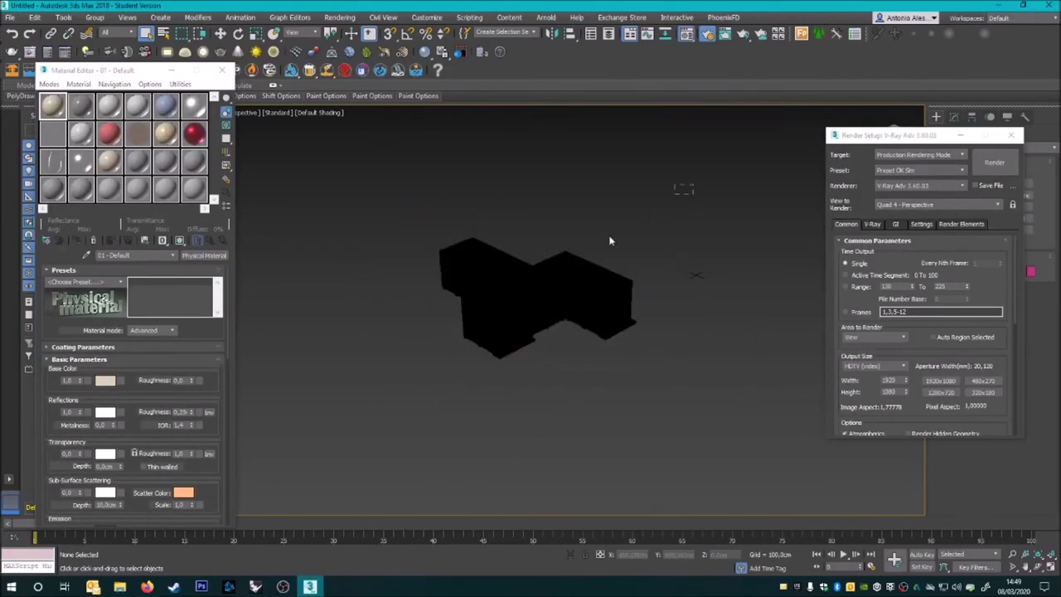
left_click_drag(413, 375, 413, 375)
left_click(52, 191)
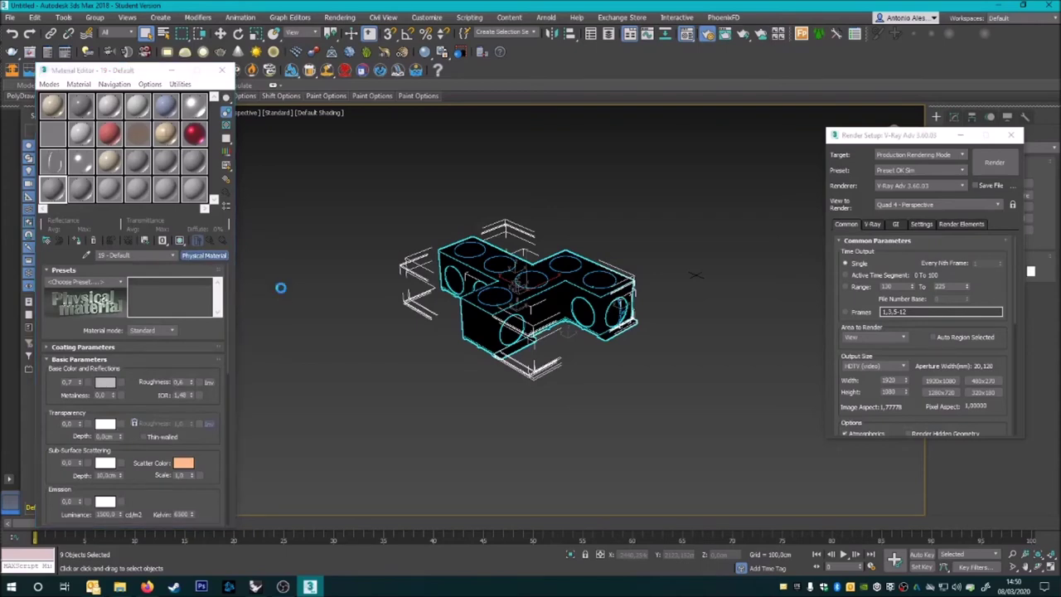
scroll(493, 348, "down", 5)
scroll(492, 399, "down", 3)
left_click(487, 409)
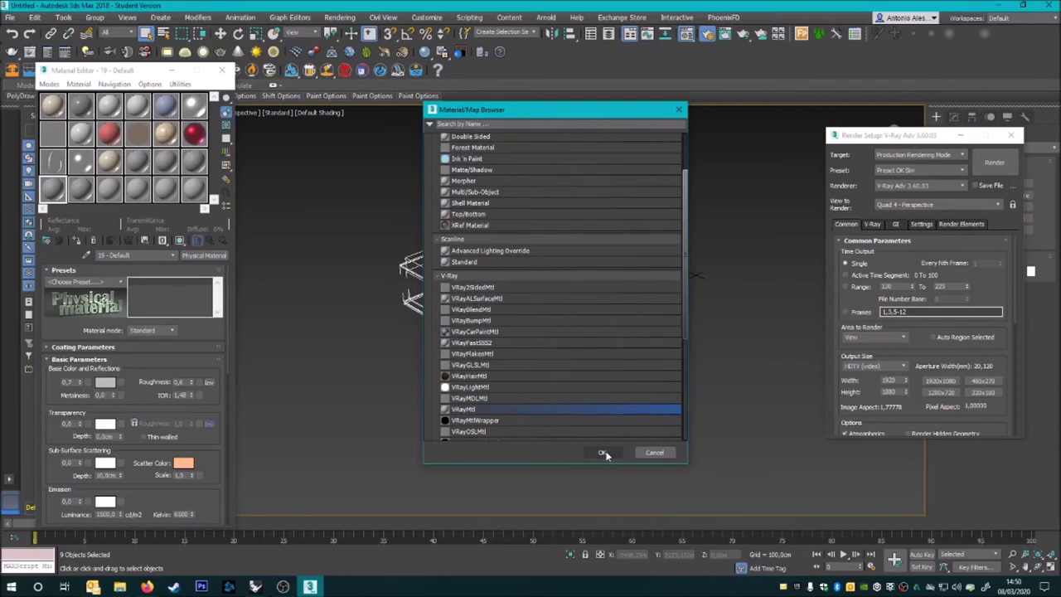
left_click(598, 456)
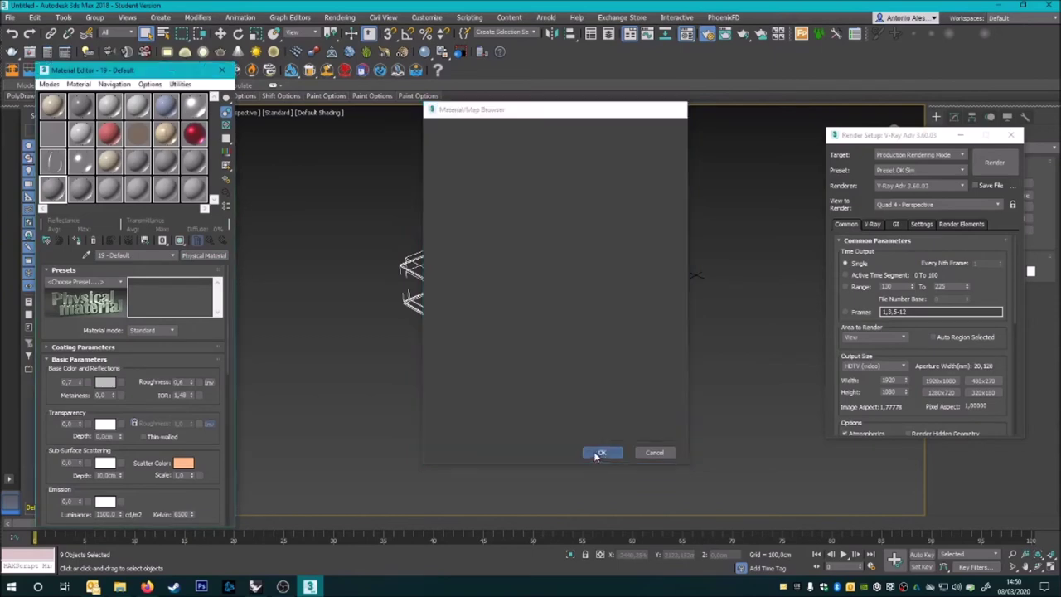
type("base")
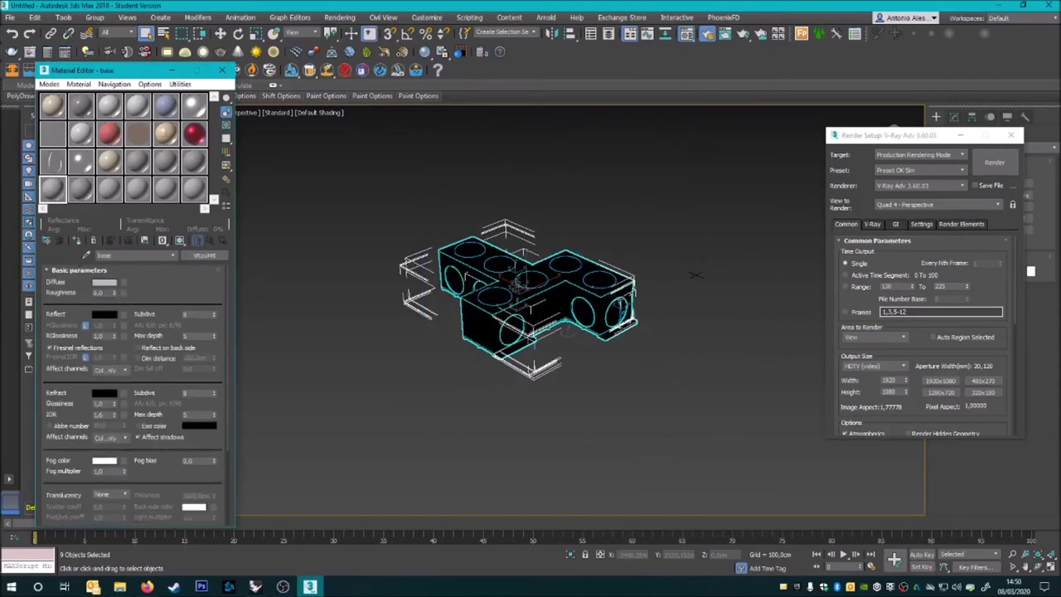
left_click(77, 240)
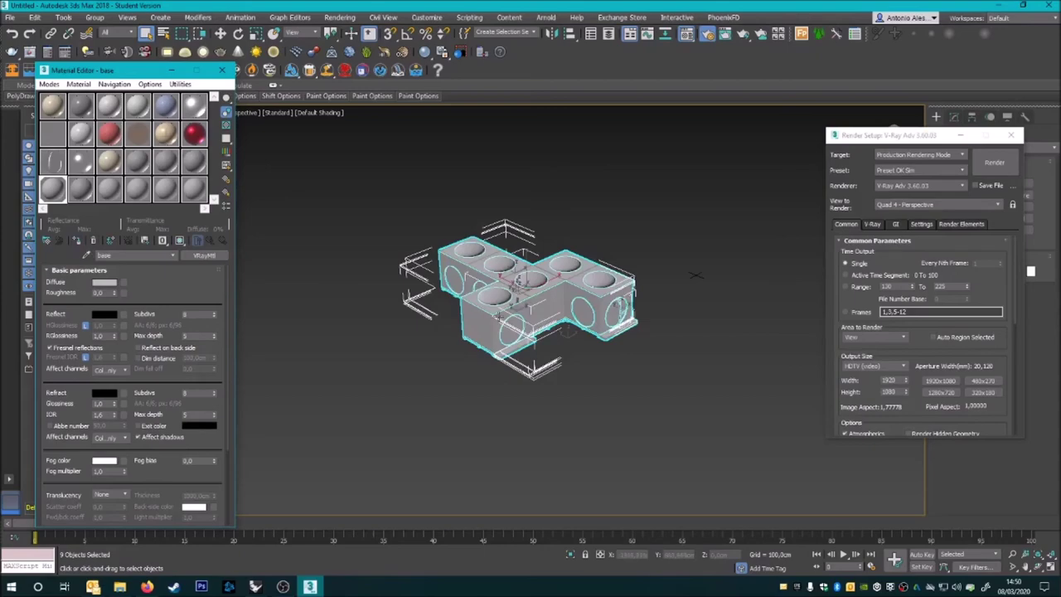
- Select the ring object on the boxes, delete it, and close the Material Editor
scroll(516, 302, "up", 3)
middle_click_drag(516, 301, 398, 408, "alt")
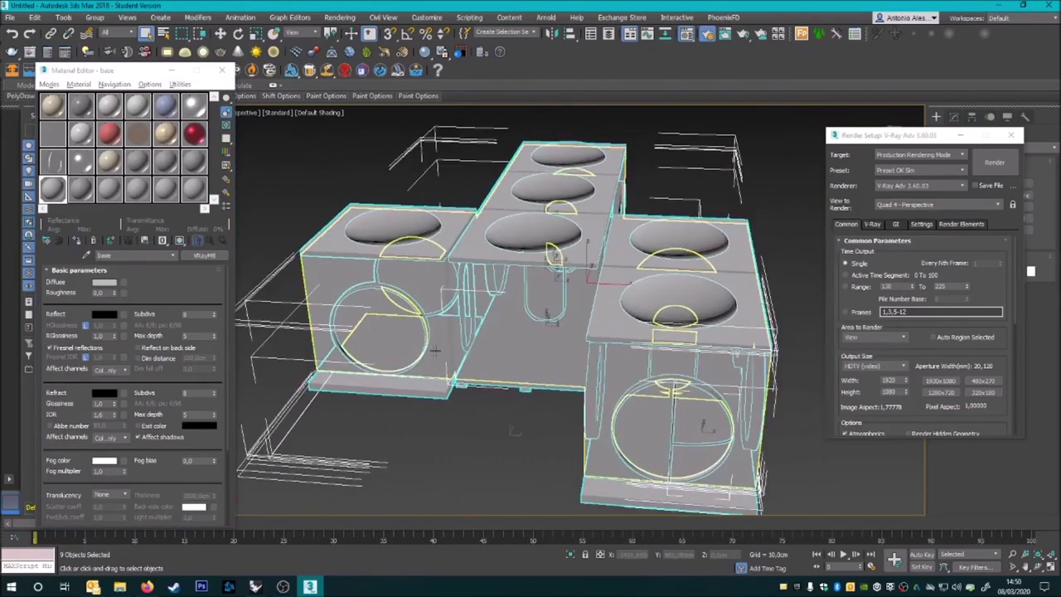
left_click(398, 408)
left_click(366, 390)
scroll(372, 315, "up", 3)
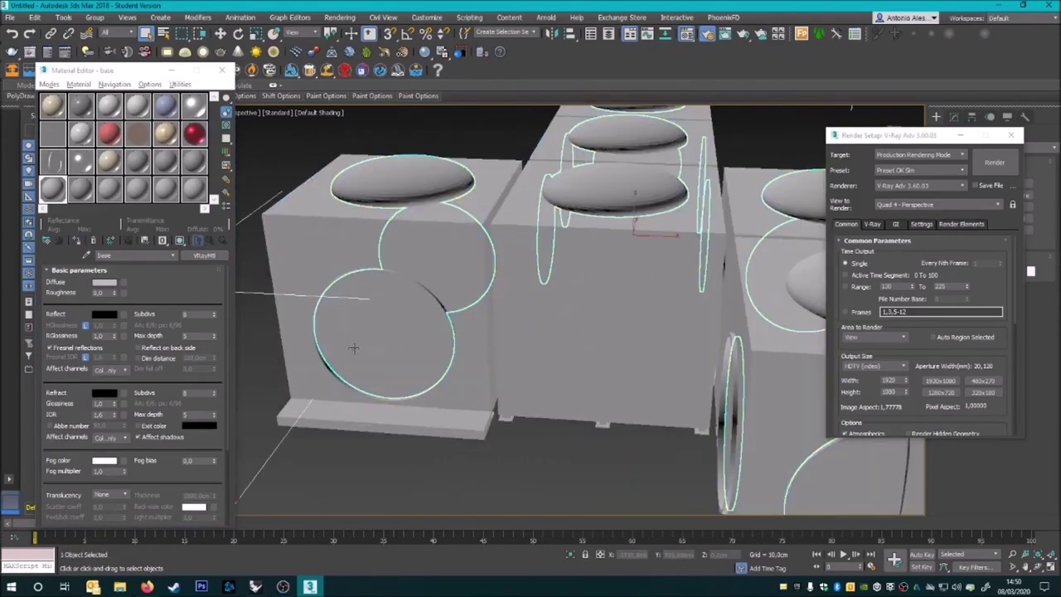
scroll(375, 365, "up", 1)
scroll(375, 364, "down", 4)
key("Delete")
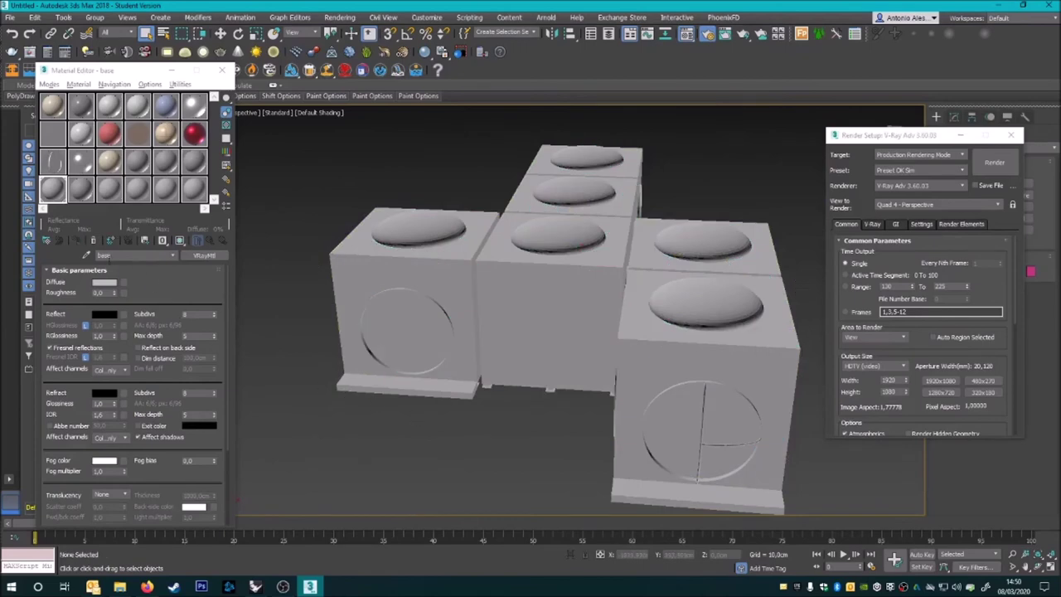
left_click(221, 70)
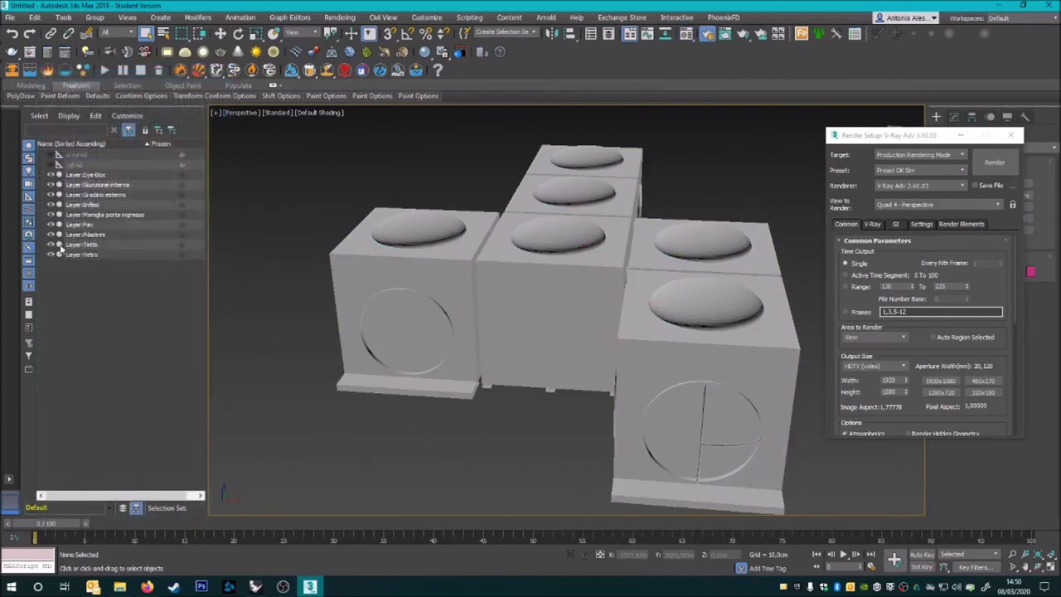
- Hide and re-show the Tetto roof layer, then close Render Setup
left_click(50, 245)
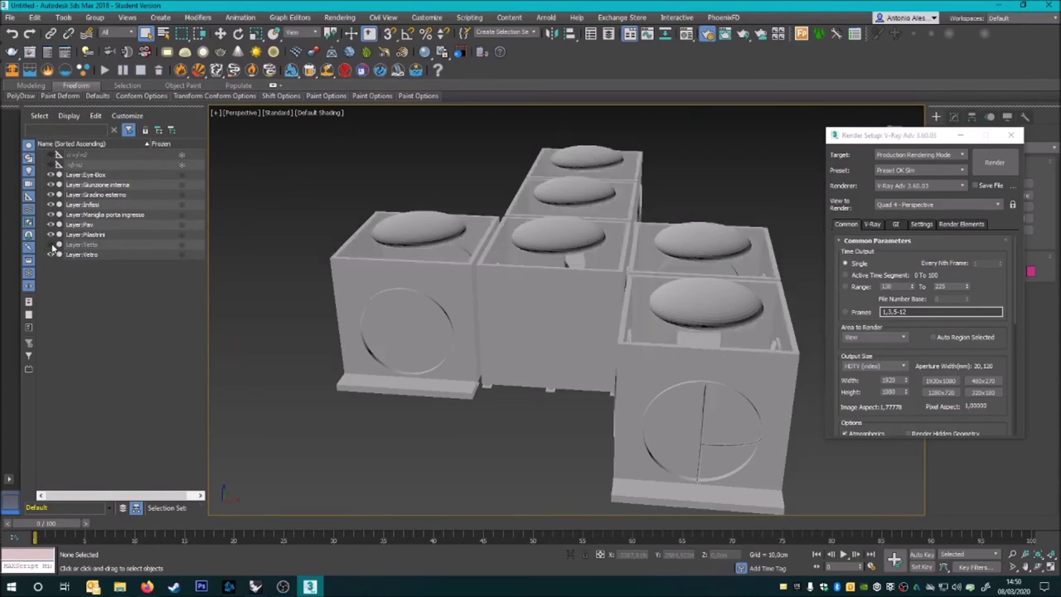
mouse_move(486, 285)
middle_mouse_down("alt")
mouse_move(483, 300)
mouse_move(431, 290)
middle_mouse_up("alt")
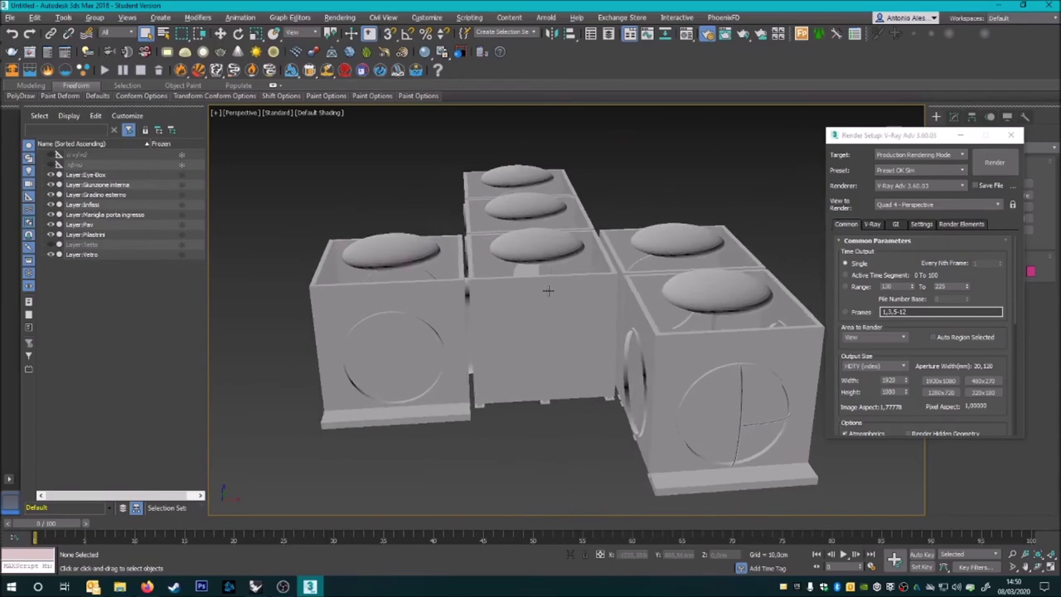
left_click(51, 244)
left_click(958, 139)
left_click(1014, 134)
- Select the roof slabs object and show its Editable Mesh settings
middle_click_drag(514, 265, 539, 284, "alt")
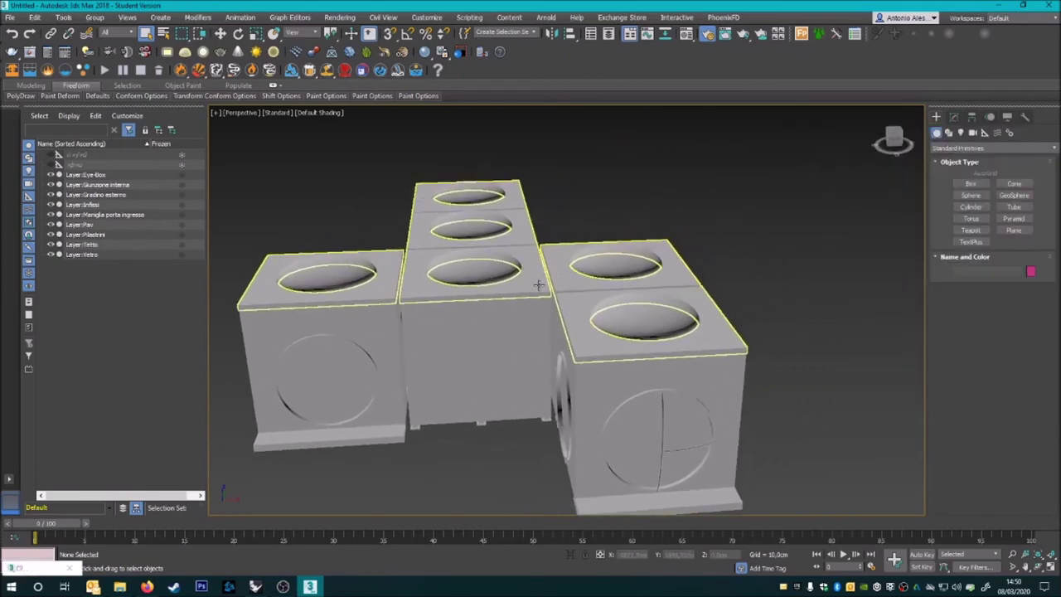
left_click(539, 285)
left_click(954, 116)
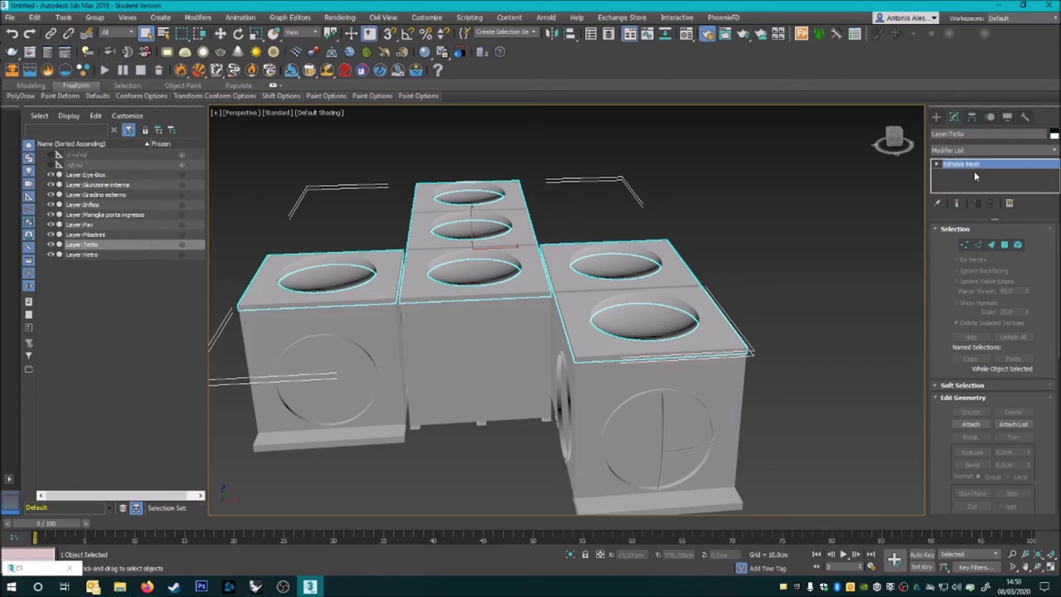
- Detach the right cube's top slab element as a new object named Copertura ingresso
left_click(1018, 245)
left_click(724, 332)
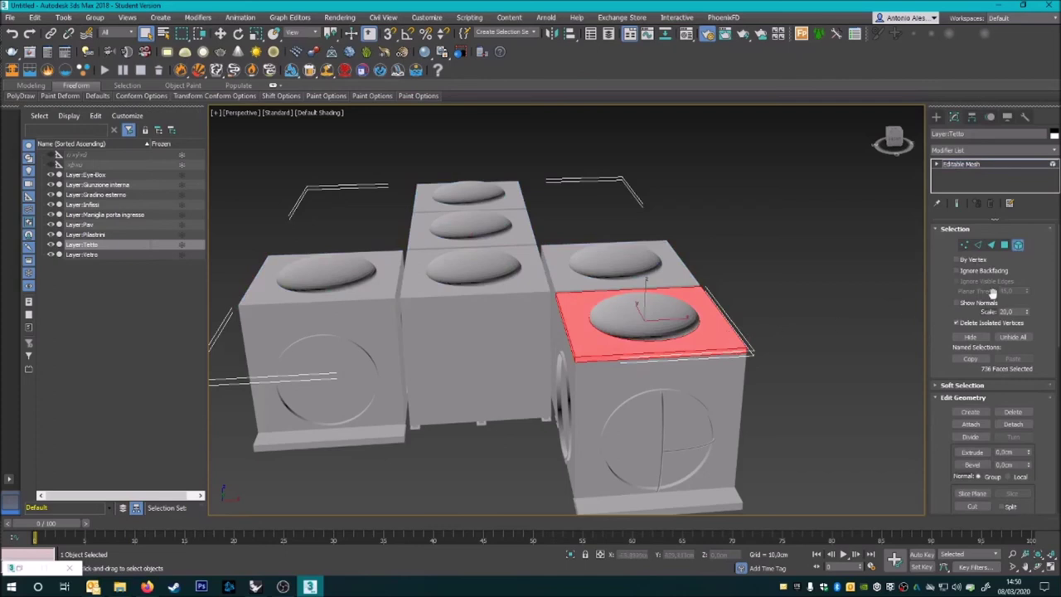
left_click_drag(944, 373, 956, 313)
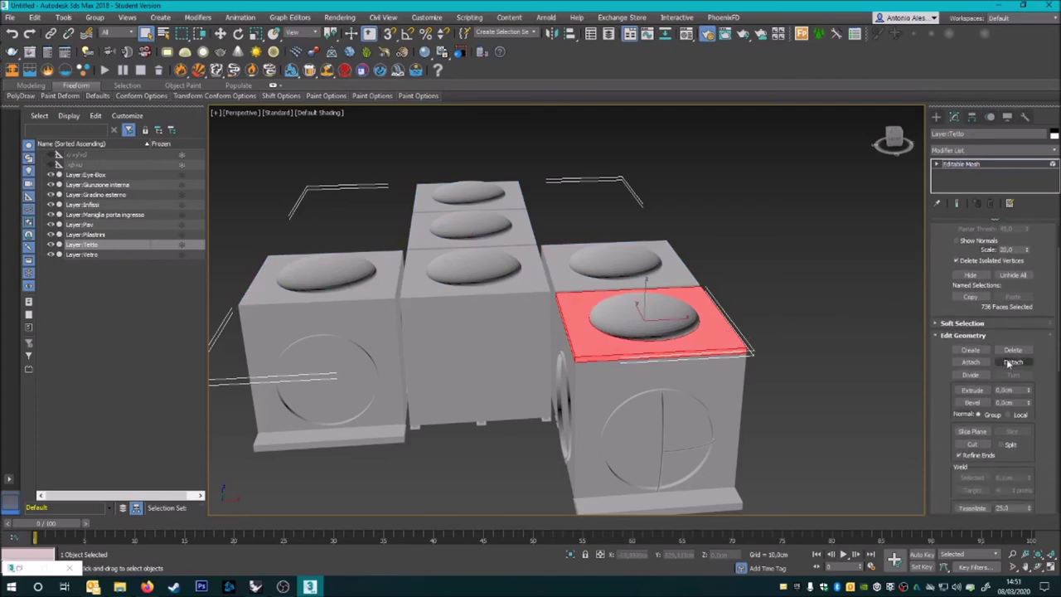
left_click(1012, 364)
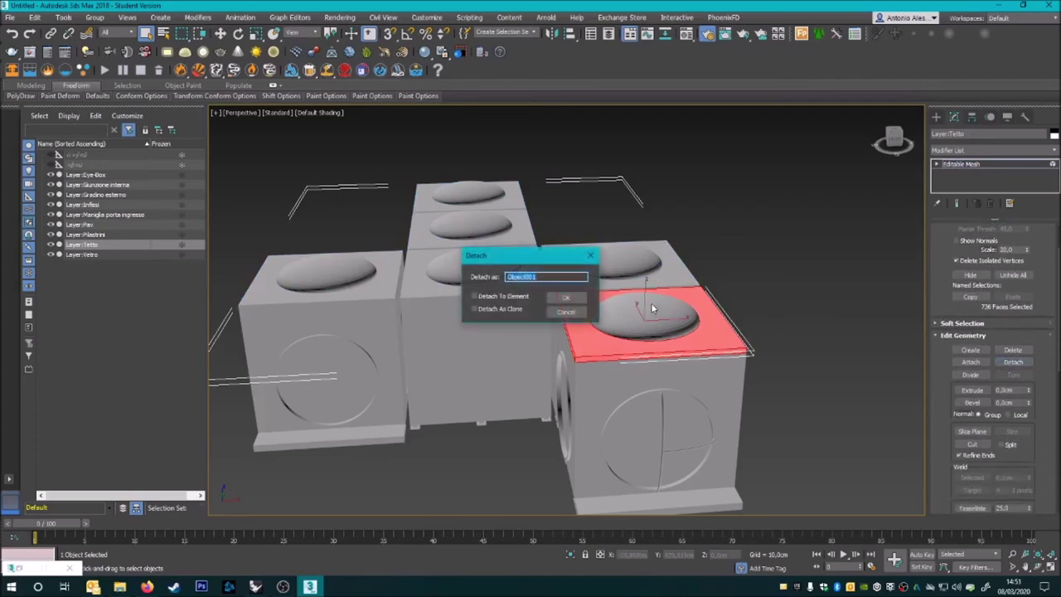
type("Cupol")
key("Return")
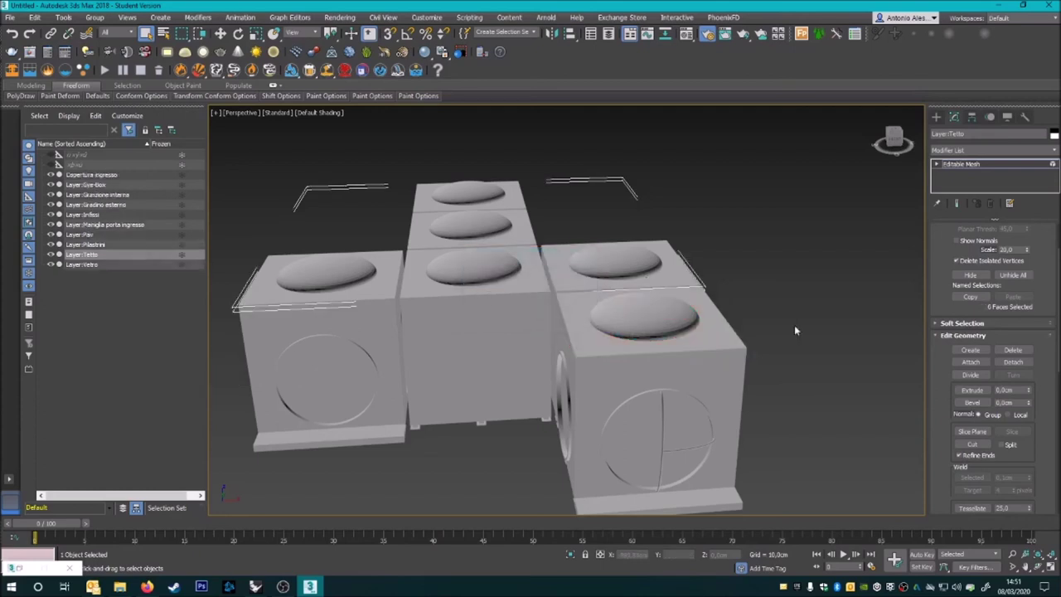
- Leave Element sub-object mode, clear the selection and pan the view
scroll(945, 248, "up", 3)
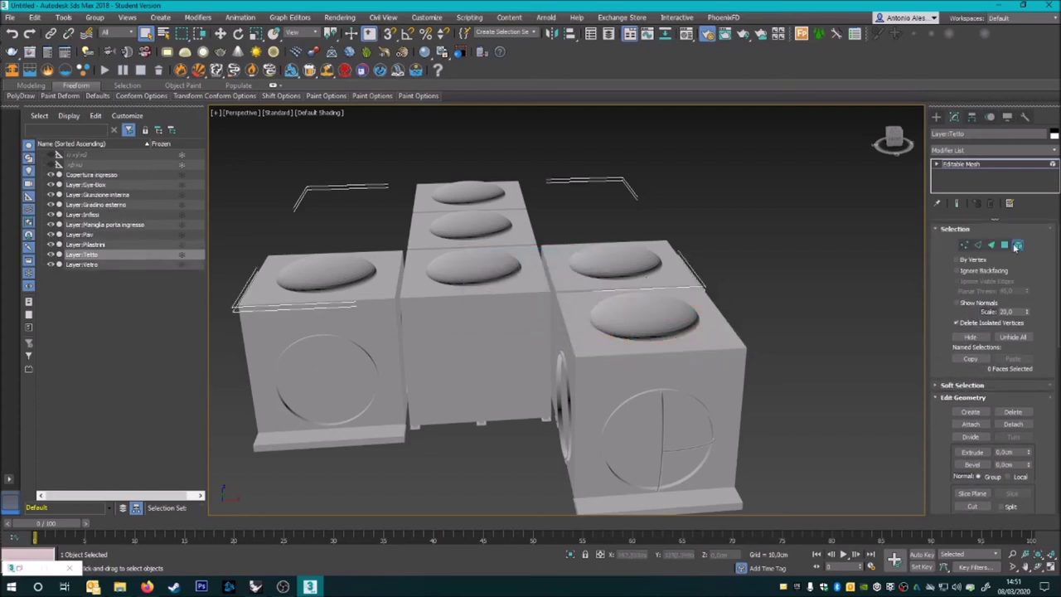
left_click(1019, 246)
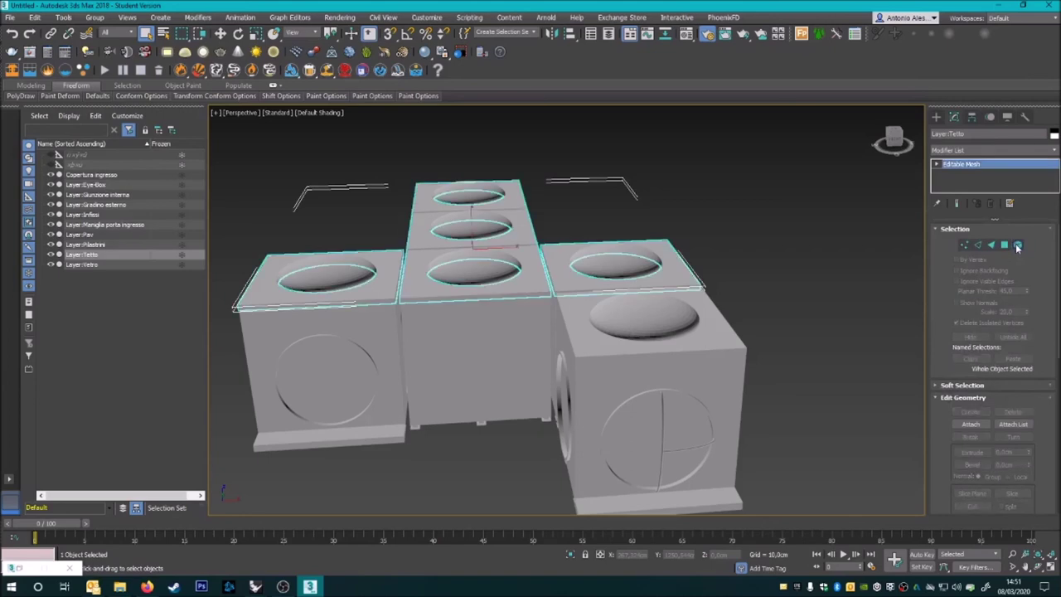
left_click(754, 273)
middle_click_drag(462, 348, 500, 333)
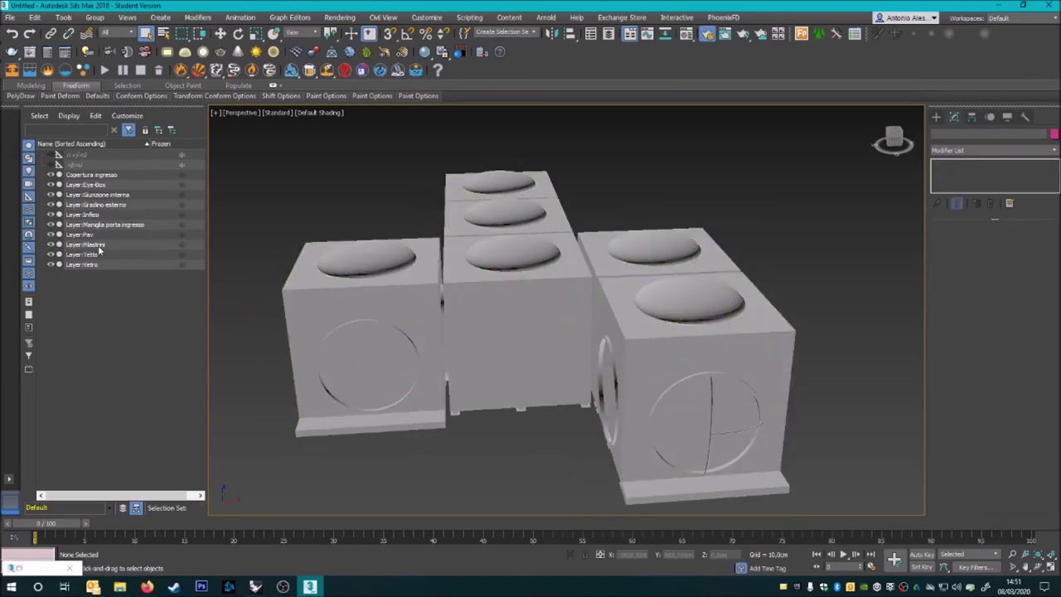
left_click(461, 276)
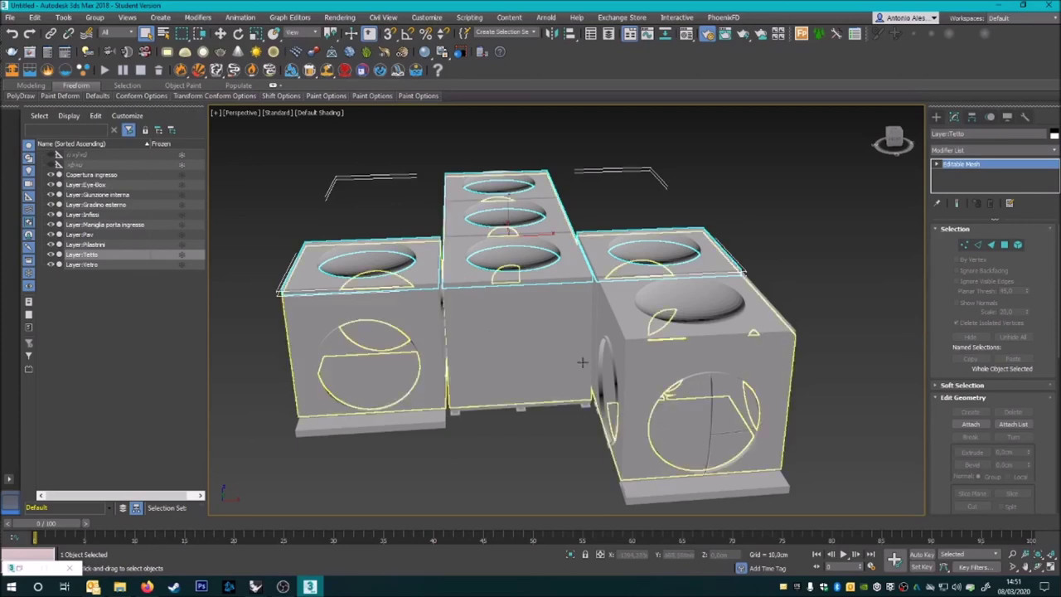
left_click(637, 329)
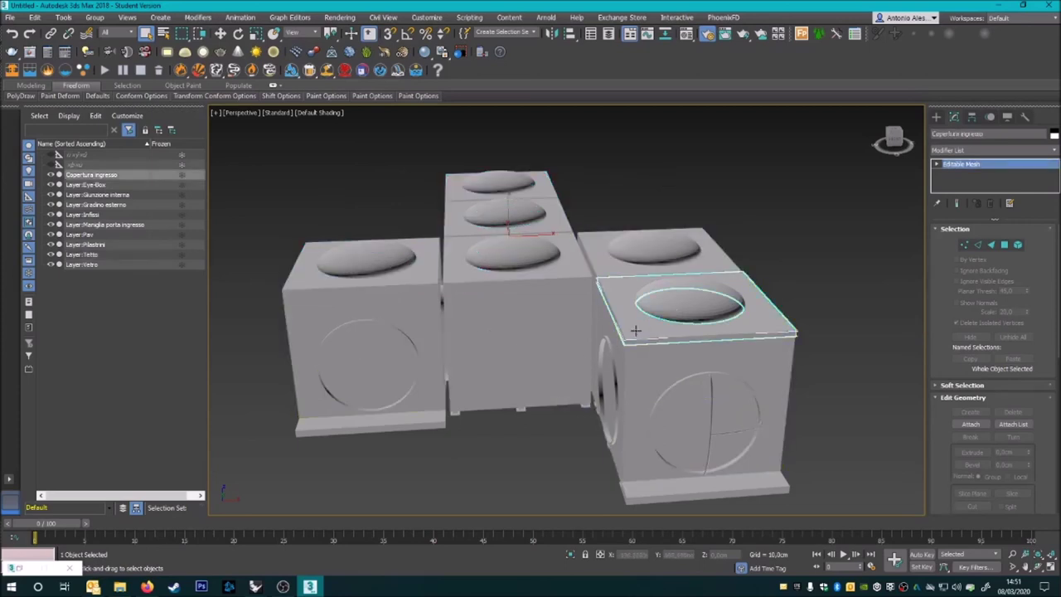
middle_click_drag(502, 339, 450, 355)
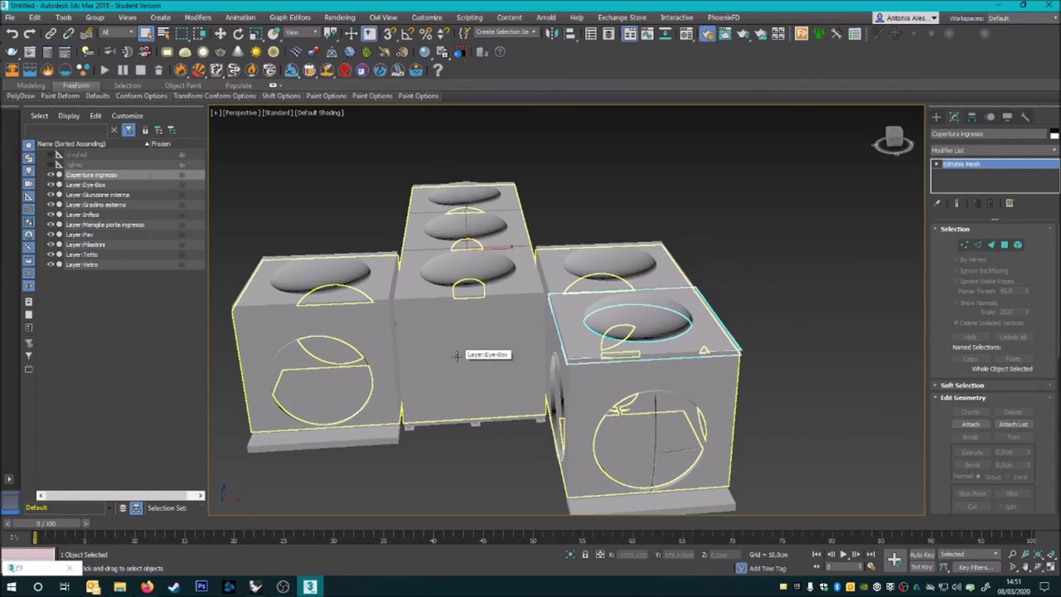
middle_click_drag(457, 355, 528, 336, "alt")
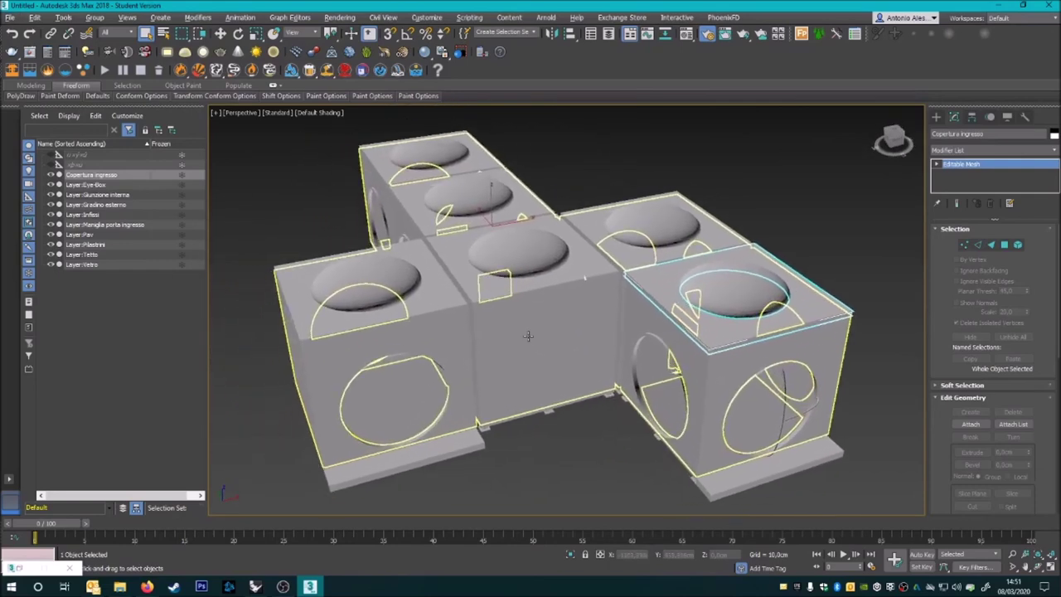
left_click(578, 421)
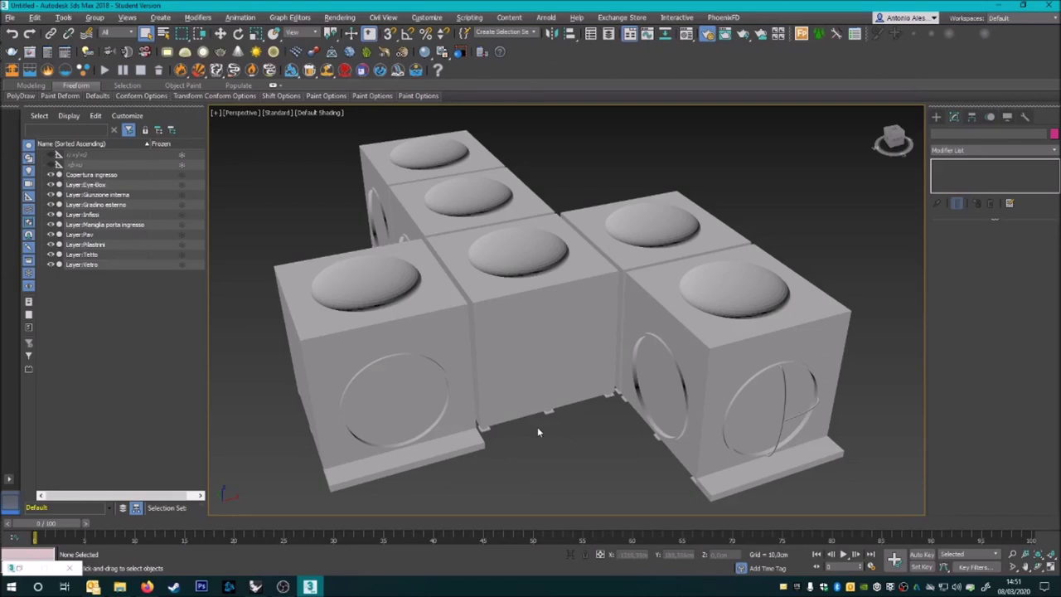
mouse_move(545, 431)
middle_mouse_down()
mouse_move(564, 412)
mouse_move(547, 423)
middle_mouse_up()
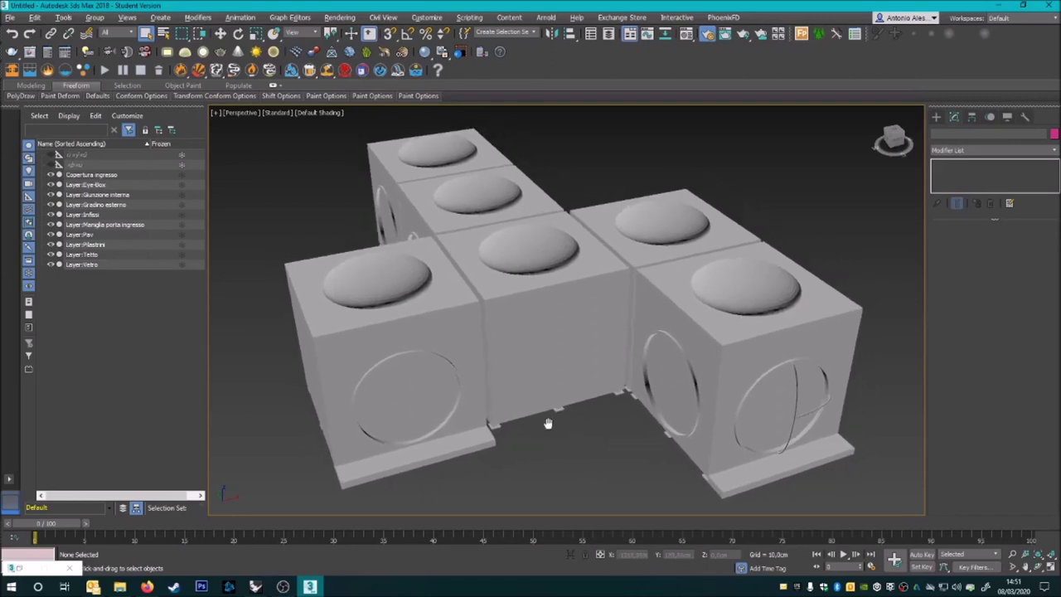